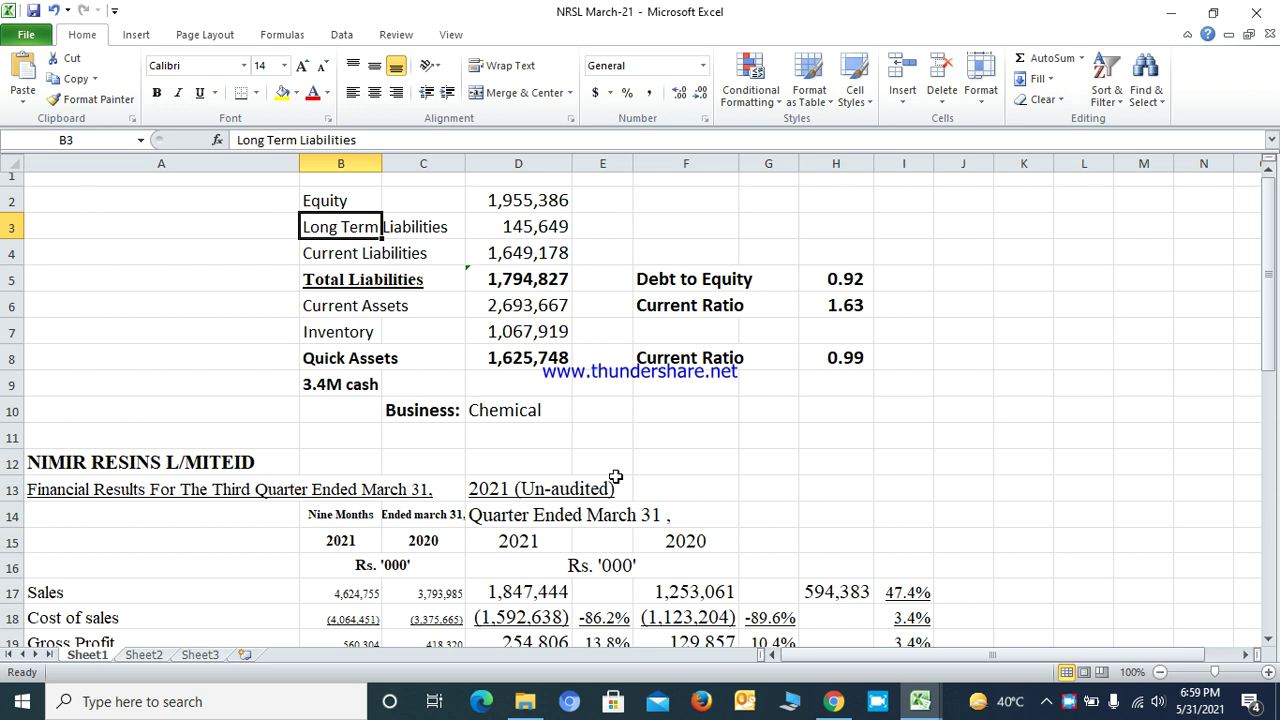
Examine the equity, long-term liabilities and current liabilities figures and the formula behind Total Liabilities in column D
key("Up")
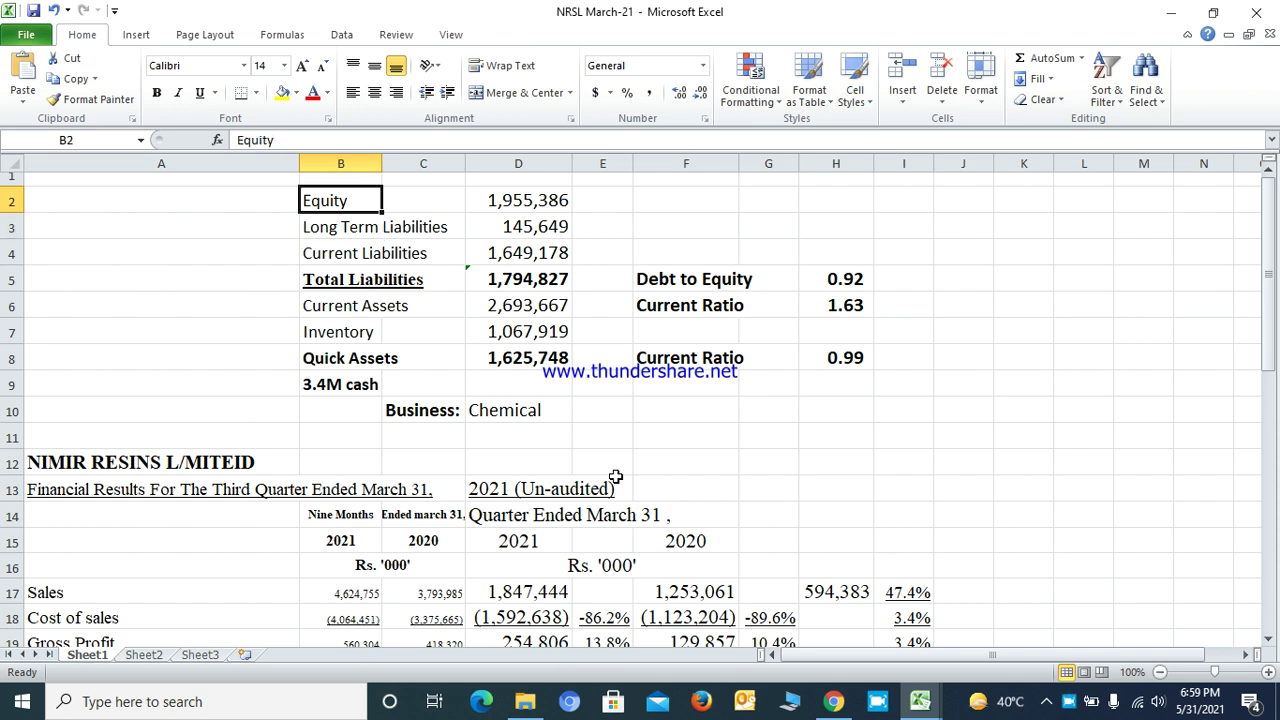
key("Right")
key("Right")
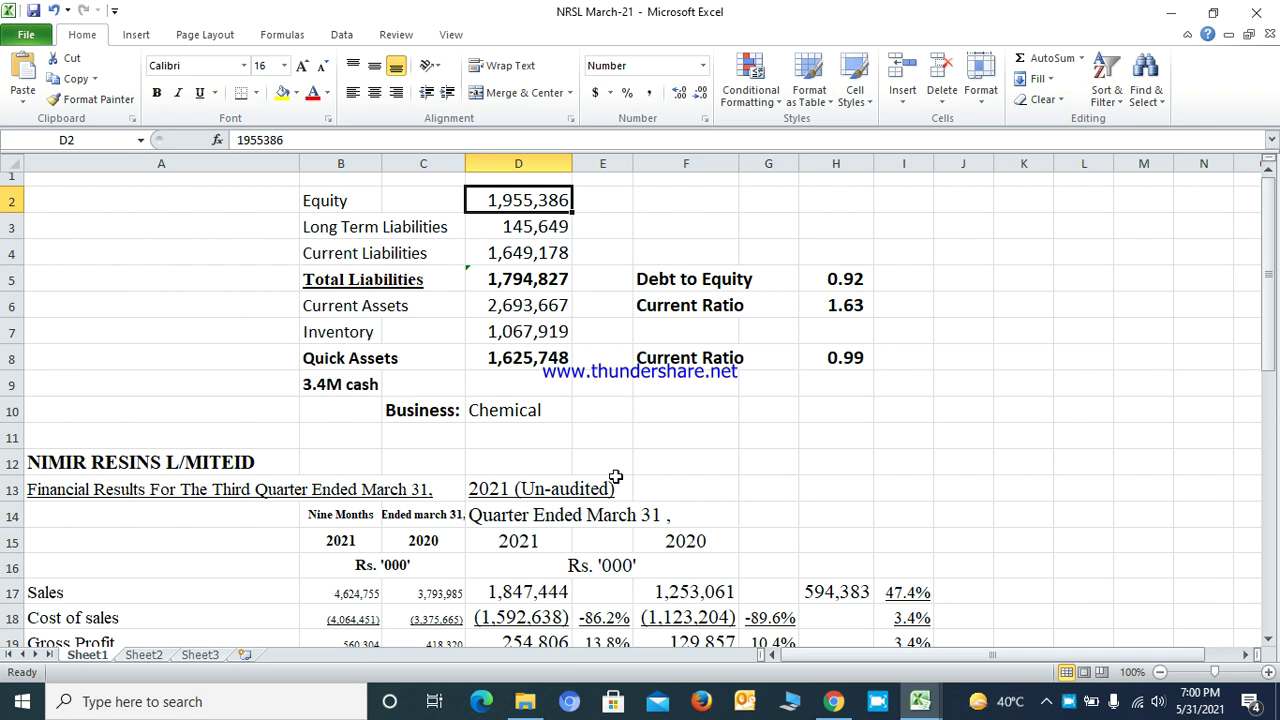
key("Down")
key("Down")
key("Right")
key("Left")
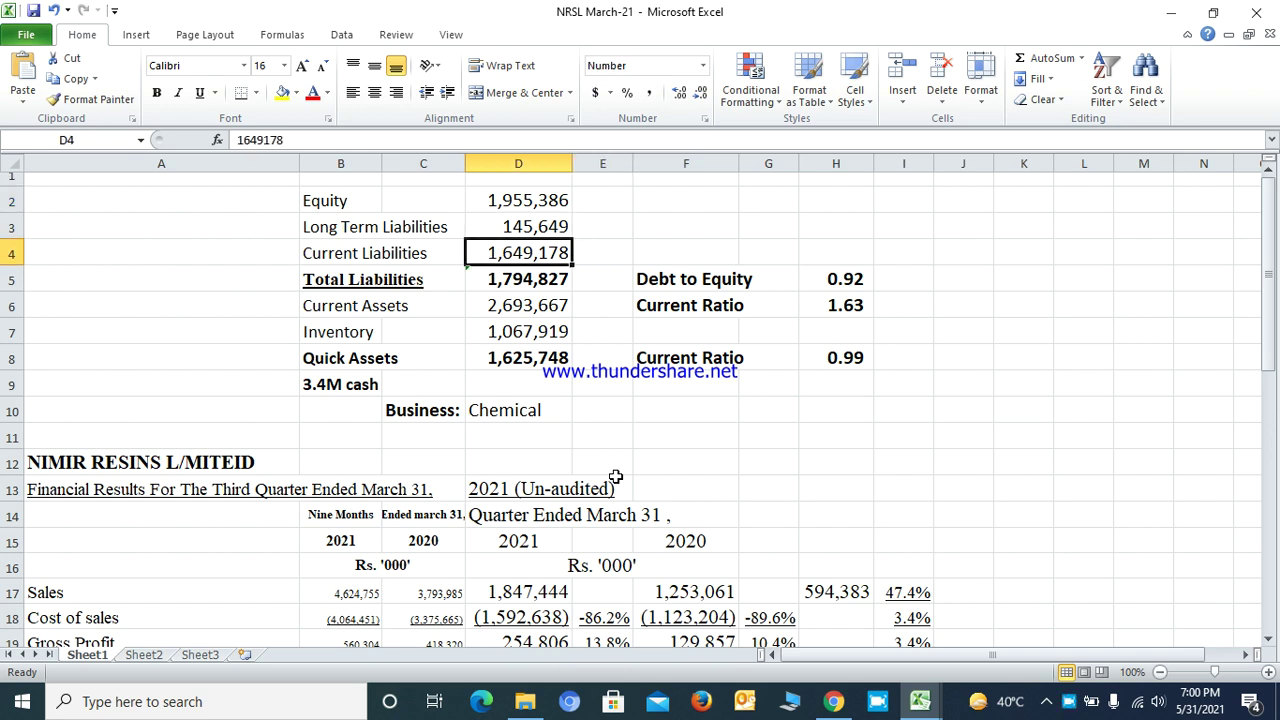
key("Up")
key("Up")
key("Up")
key("Down")
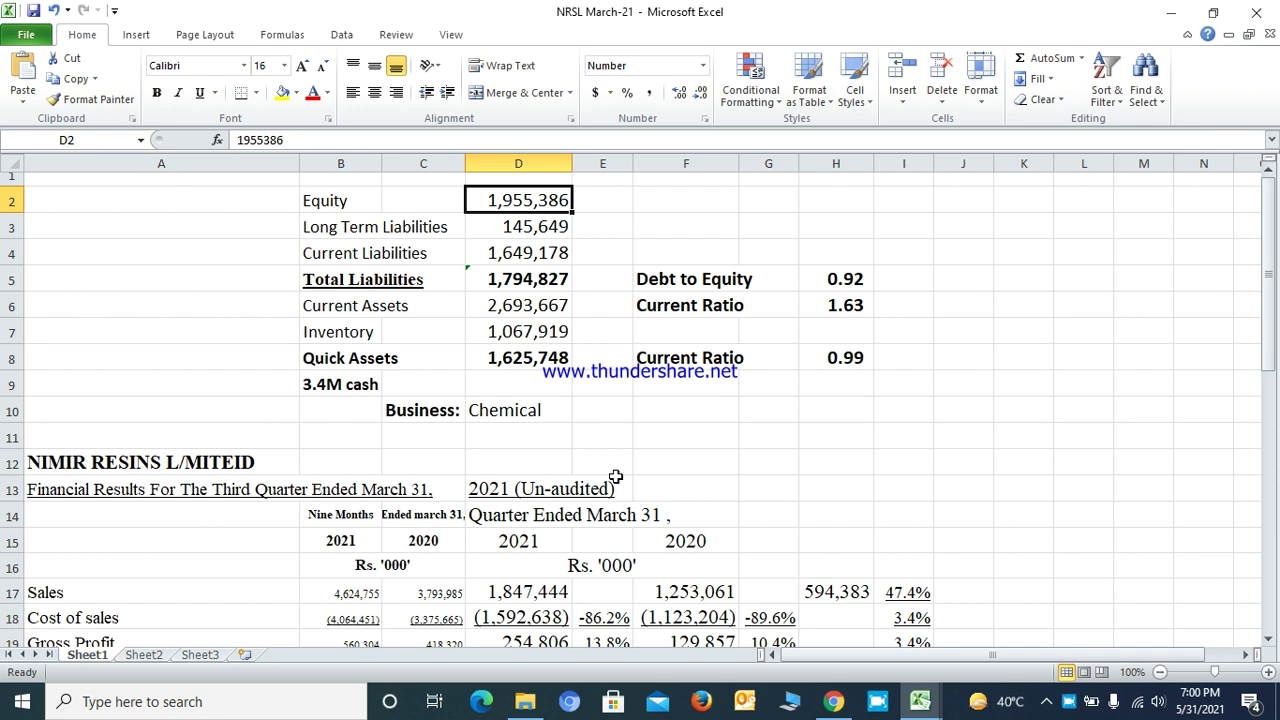
key("Down")
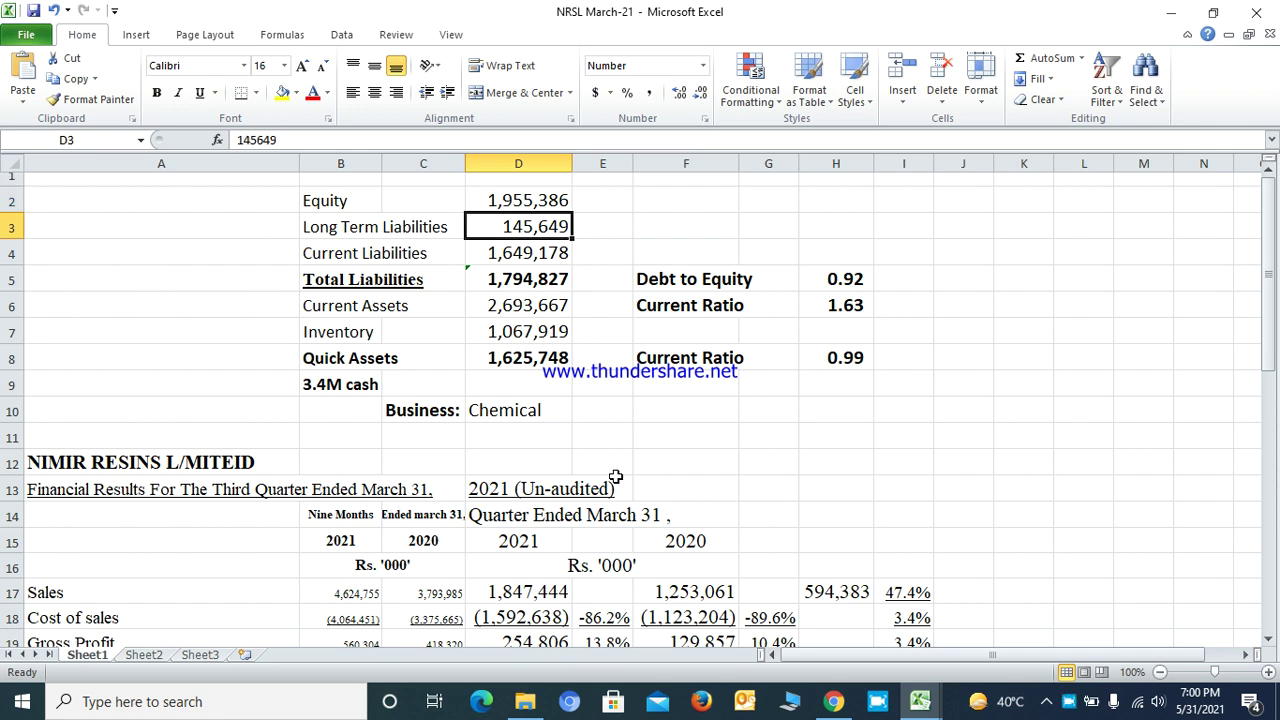
key("Down")
key("Up")
key("Down")
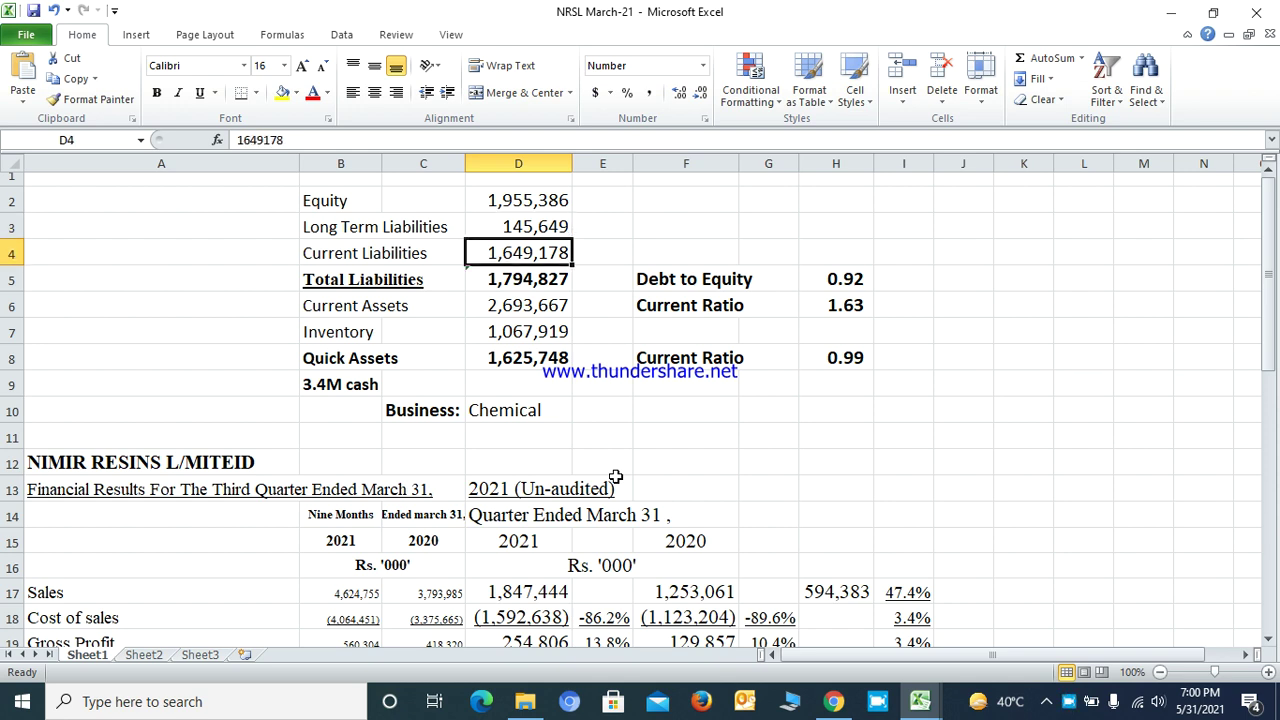
key("Down")
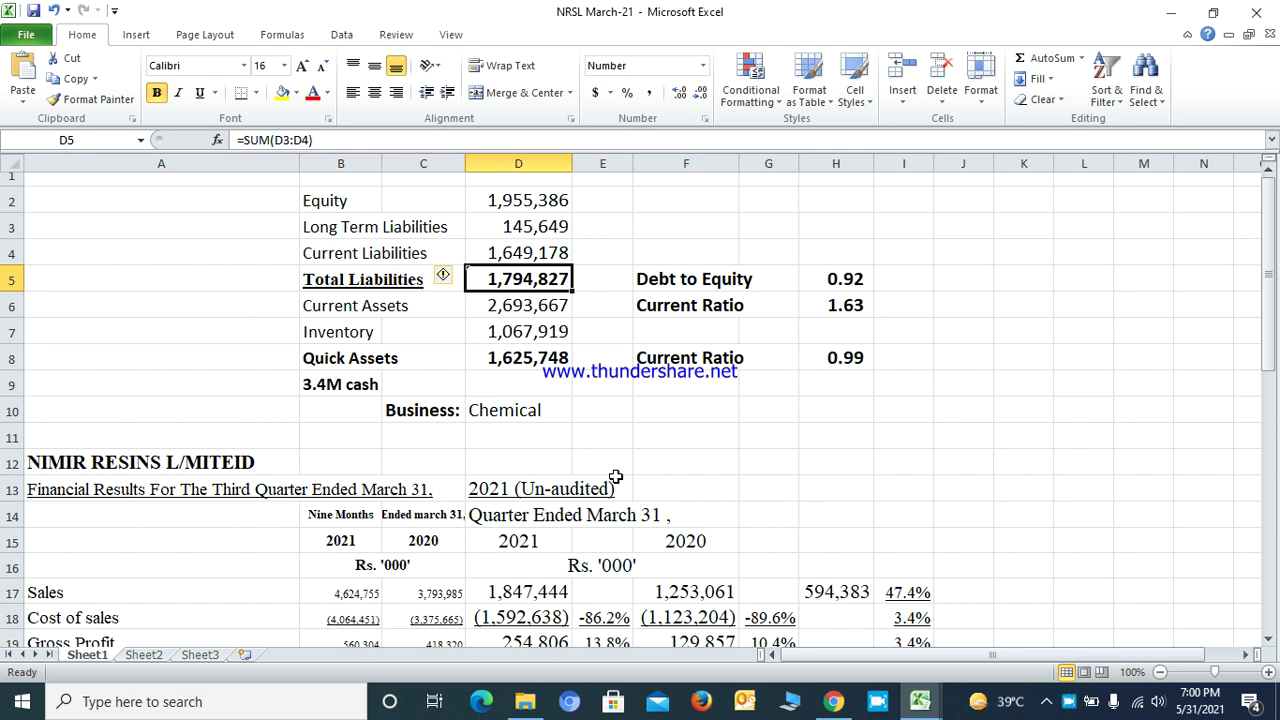
Examine the Current Assets and Inventory figures and how Quick Assets is calculated from them
key("Down")
key("Down")
key("Down")
key("Up")
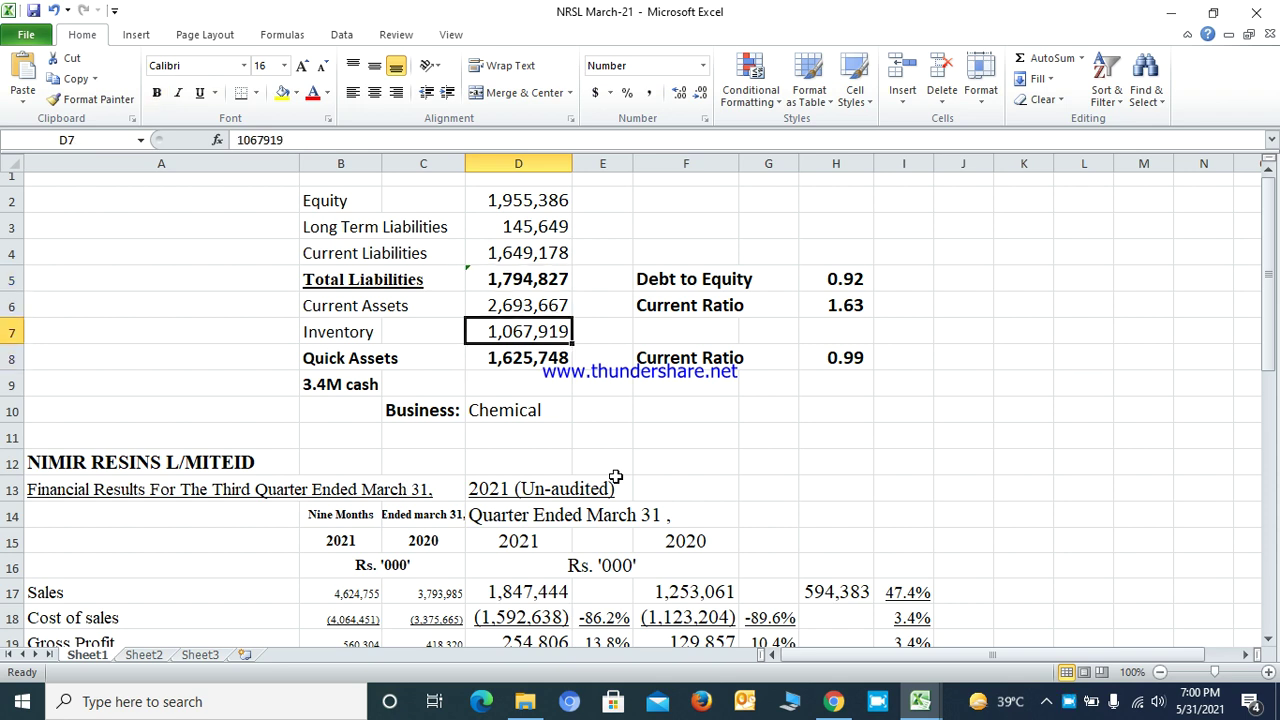
key("Up")
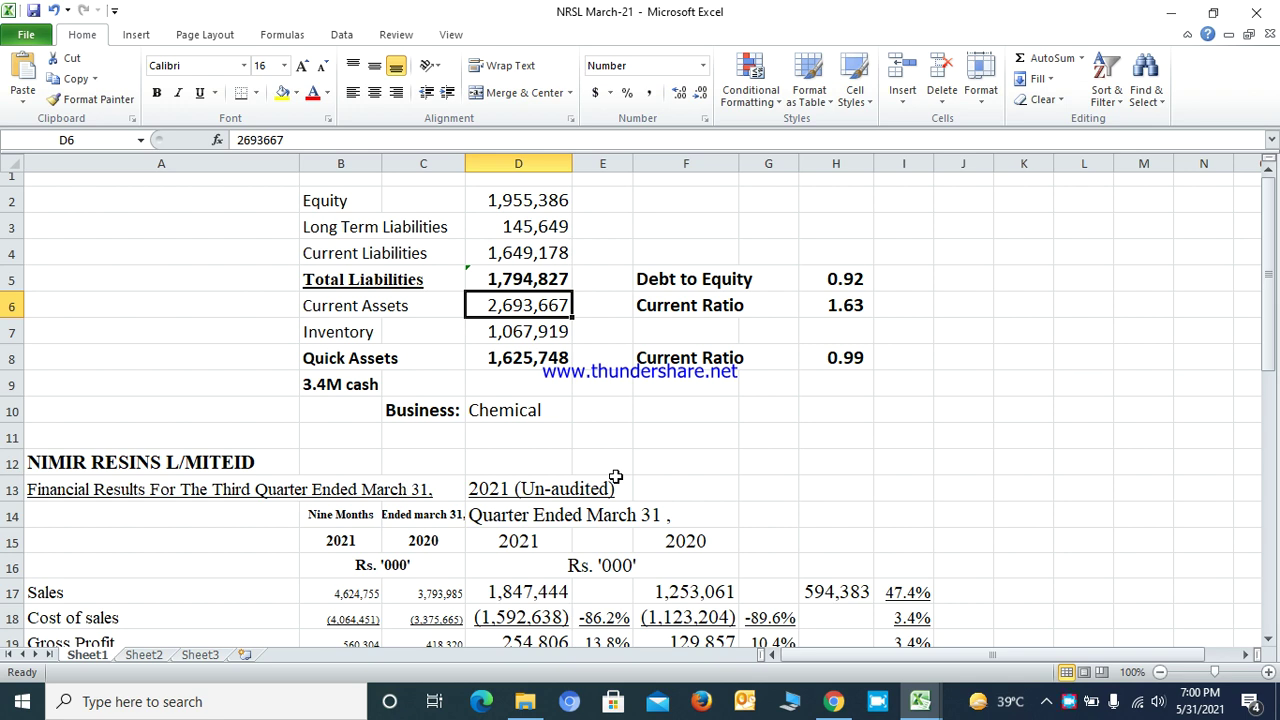
key("Down")
key("Down")
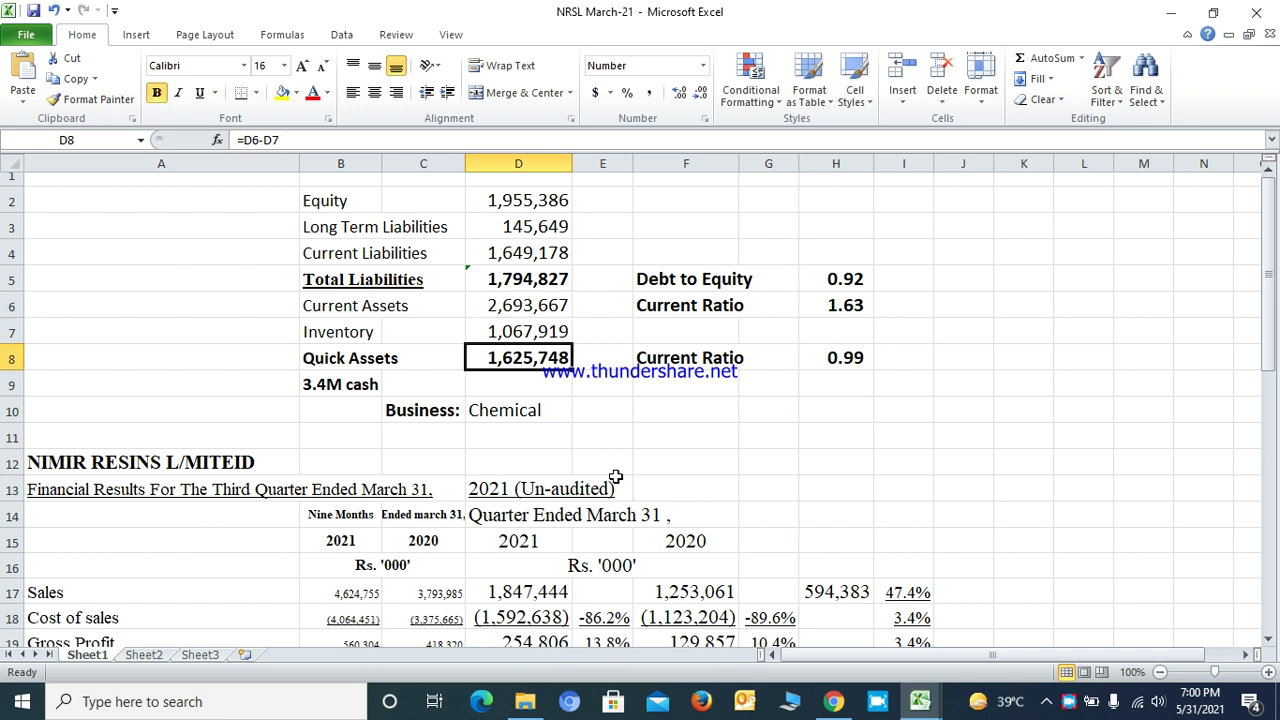
Check the Debt to Equity ratio and the two Current Ratio formulas in column H
key("Right")
key("Right")
key("Up")
key("Up")
key("Up")
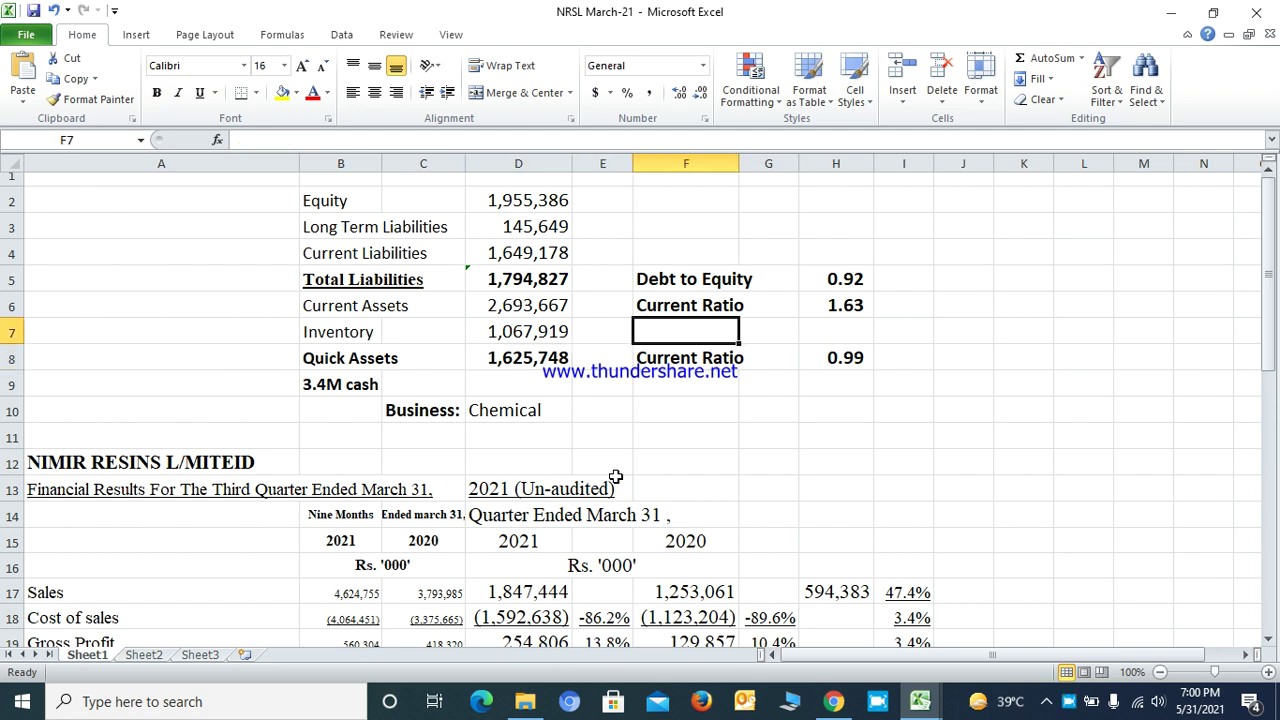
key("Right")
key("Right")
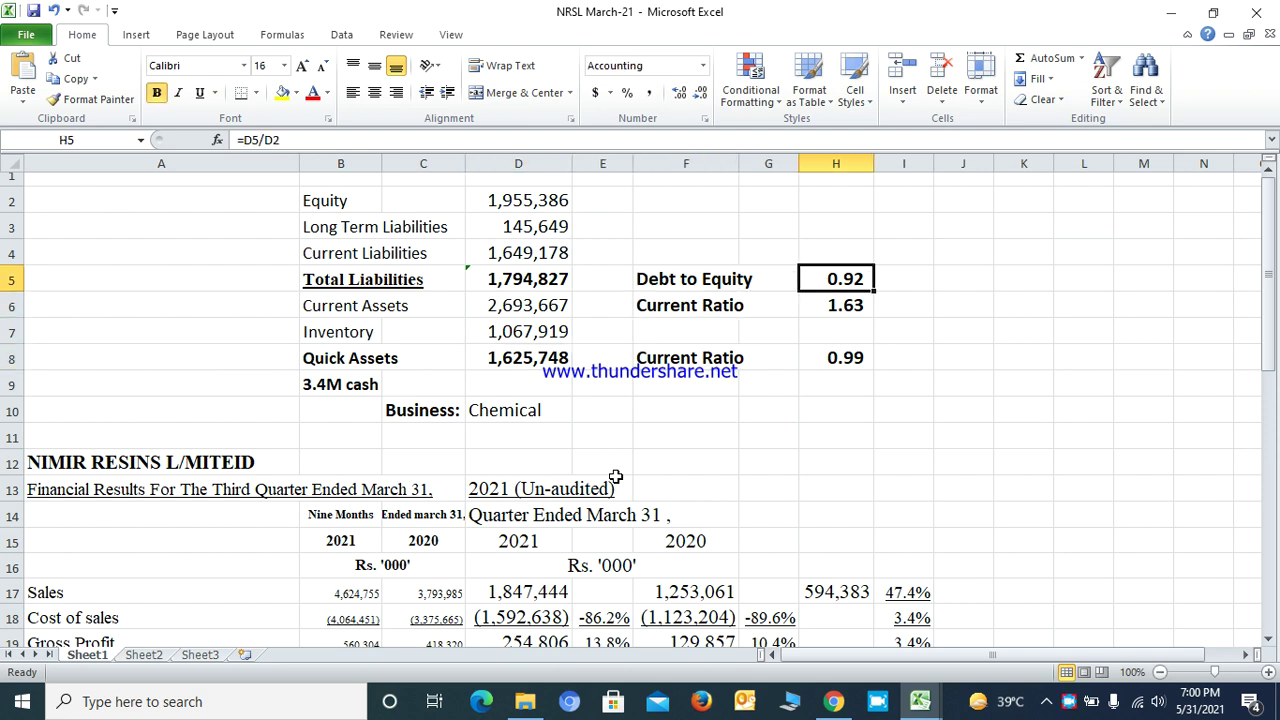
key("Down")
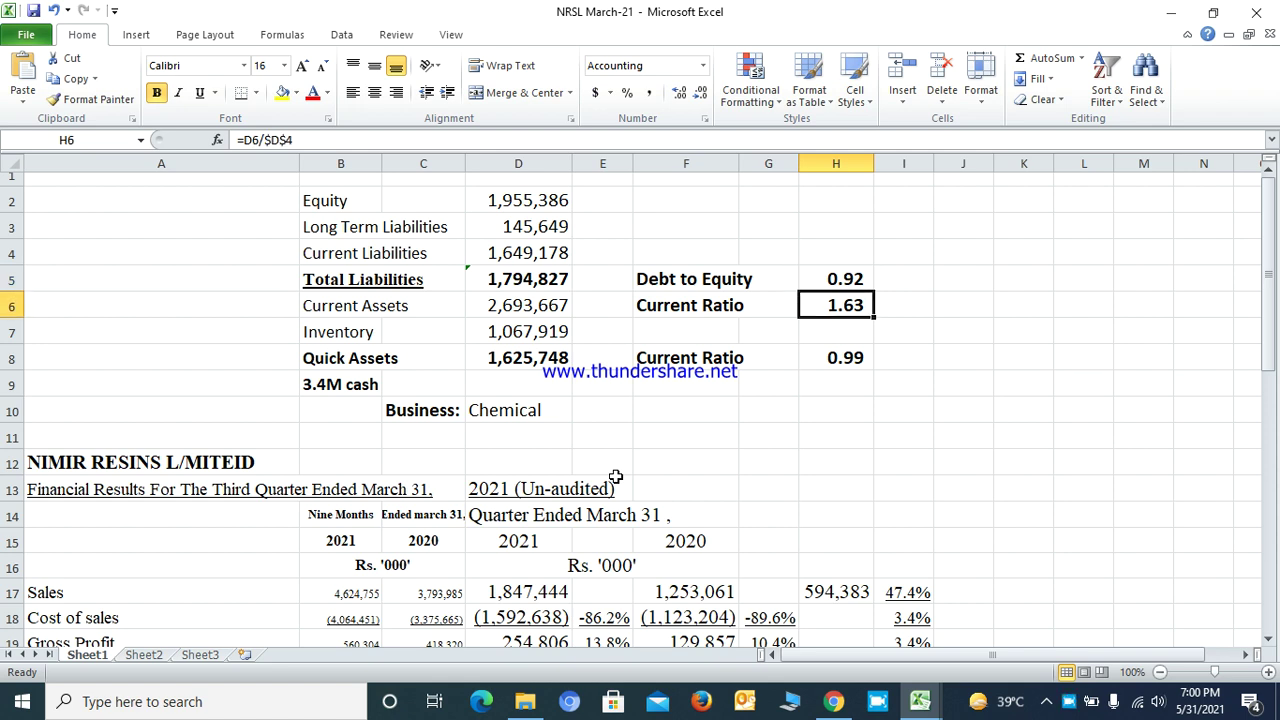
key("Down")
key("Down")
key("Left")
key("Left")
key("Right")
key("Right")
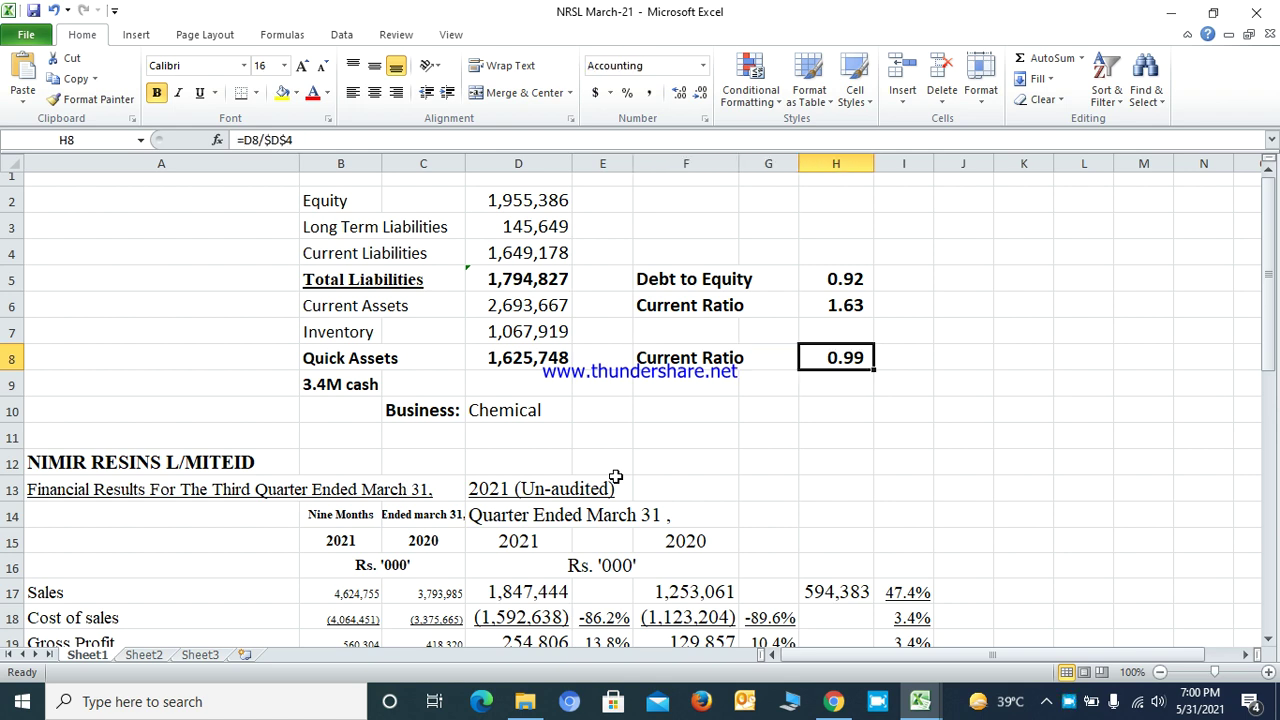
Look through the quarterly income statement below the balance sheet summary
key("Down")
key("Down")
key("Down")
key("Down")
key("Down")
key("Down")
key("Down")
key("Down")
key("Down")
key("Down")
key("Down")
key("Down")
key("Down")
key("Down")
key("Down")
key("Down")
key("Down")
key("Down")
key("Up")
key("Up")
key("Up")
key("Up")
key("Up")
key("Up")
key("Up")
key("Up")
key("Up")
key("Up")
key("Up")
key("Up")
key("Up")
key("Up")
key("Up")
key("Up")
key("Up")
key("Up")
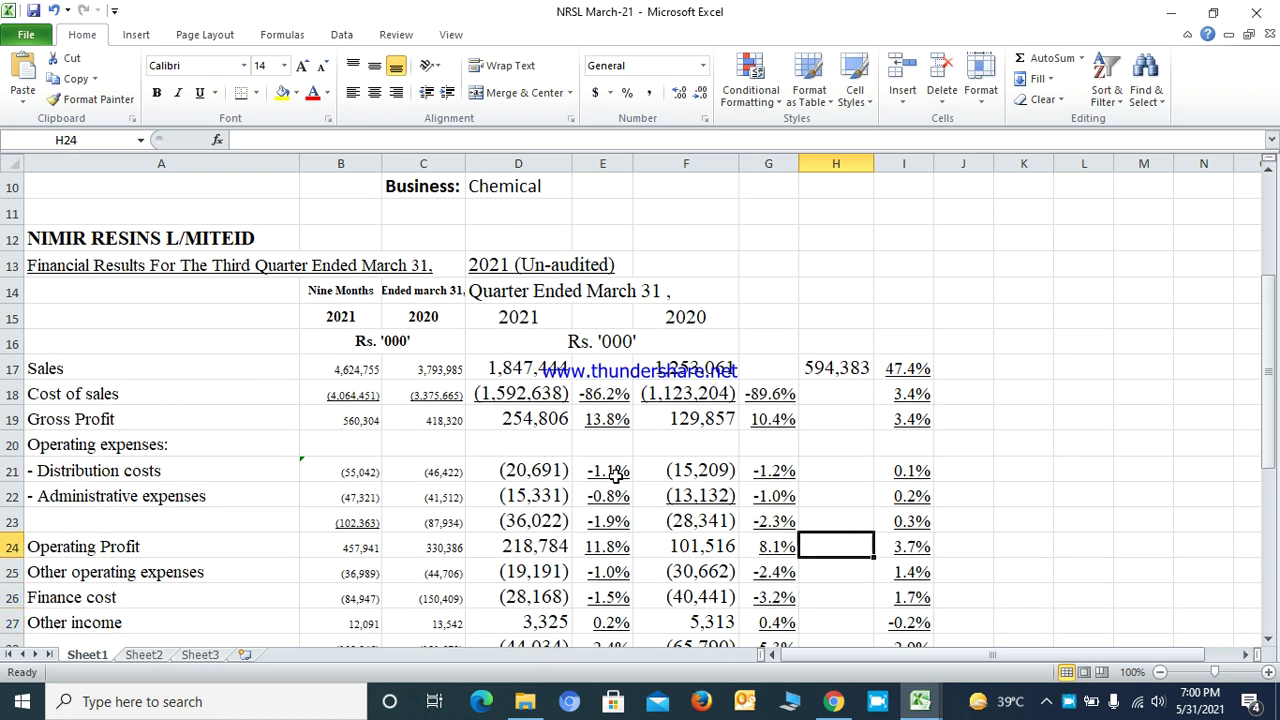
Return to the balance sheet summary and read the company's business type in row 10
key("Up")
key("Up")
key("Up")
key("Up")
key("Up")
key("Up")
key("Down")
key("Down")
key("Down")
key("Down")
key("Down")
key("Down")
key("Left")
key("Left")
key("Up")
key("Up")
key("Up")
key("Right")
key("Right")
key("Down")
key("Down")
key("Down")
key("Down")
key("Left")
key("Left")
key("Left")
key("Up")
key("Up")
key("Right")
key("Down")
key("Left")
key("Left")
key("Left")
key("Down")
key("Down")
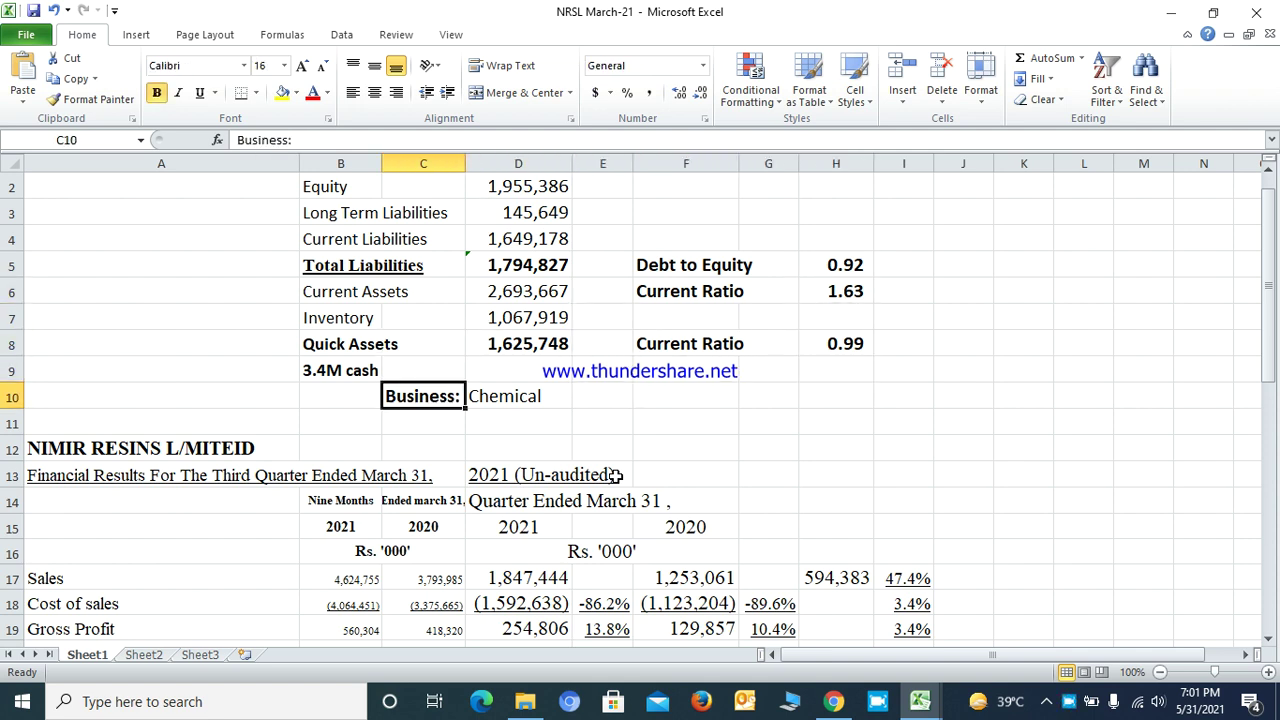
key("Right")
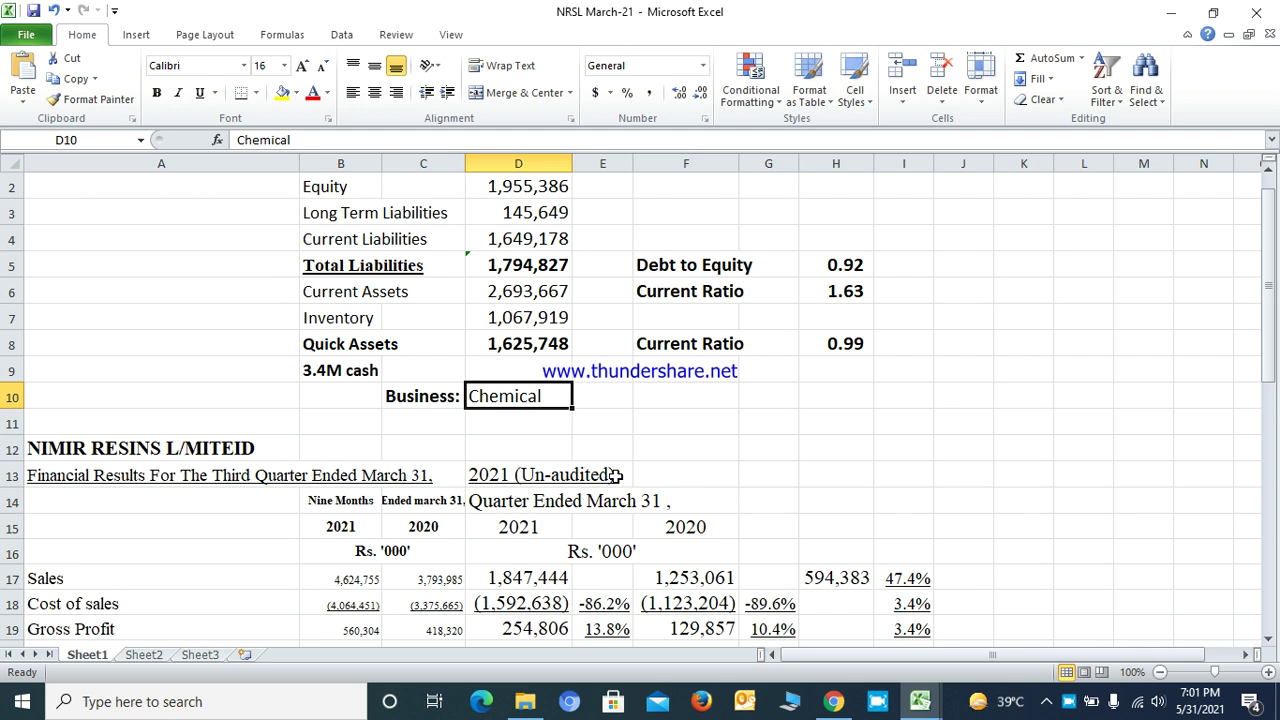
Skim the income statement line items in column A and return to the company name heading above them
key("Down")
key("Down")
key("Down")
key("Down")
key("Down")
key("Down")
key("Down")
key("Down")
key("Down")
key("Down")
key("Down")
key("Left")
key("Left")
key("Left")
key("Down")
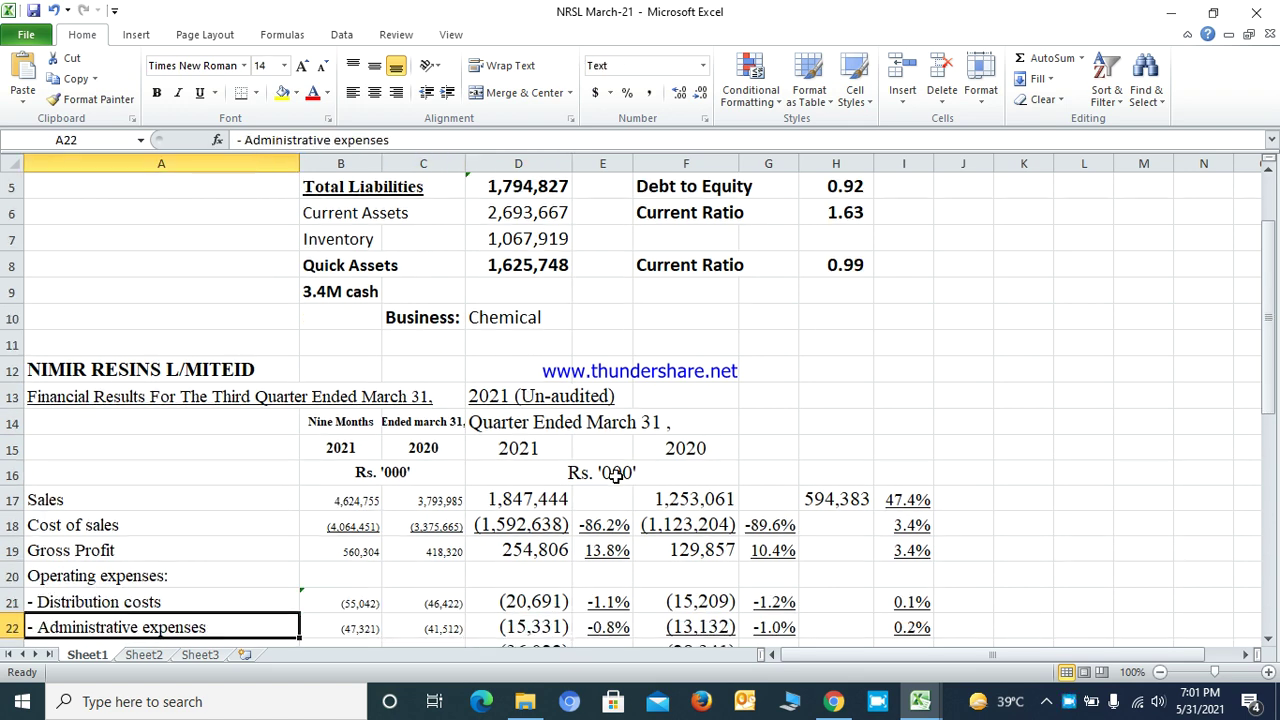
key("Down")
key("Down")
key("Down")
key("Down")
key("Up")
key("Up")
key("Up")
key("Up")
key("Up")
key("Up")
key("Up")
key("Up")
key("Up")
key("Up")
key("Up")
key("Up")
key("Up")
key("Up")
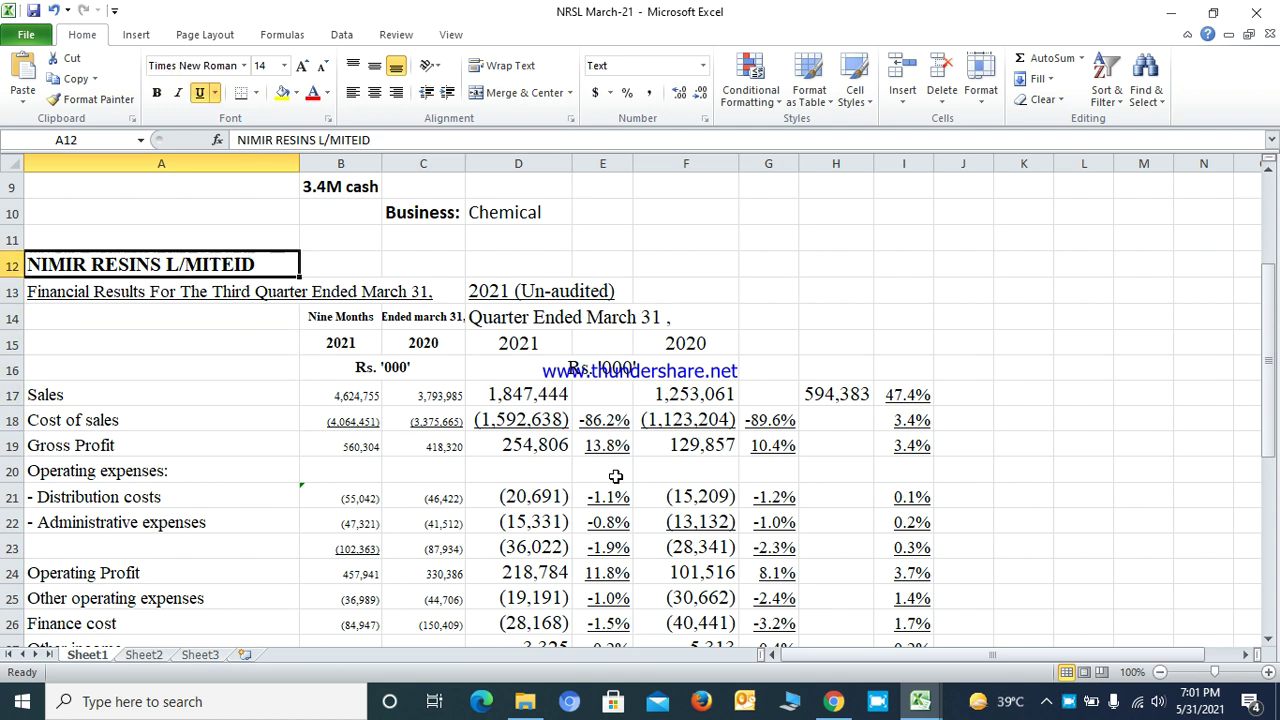
Go to the Sales row of the income statement and look across its nine-month and 2021 quarter figures
key("Down")
key("Down")
key("Down")
key("Down")
key("Down")
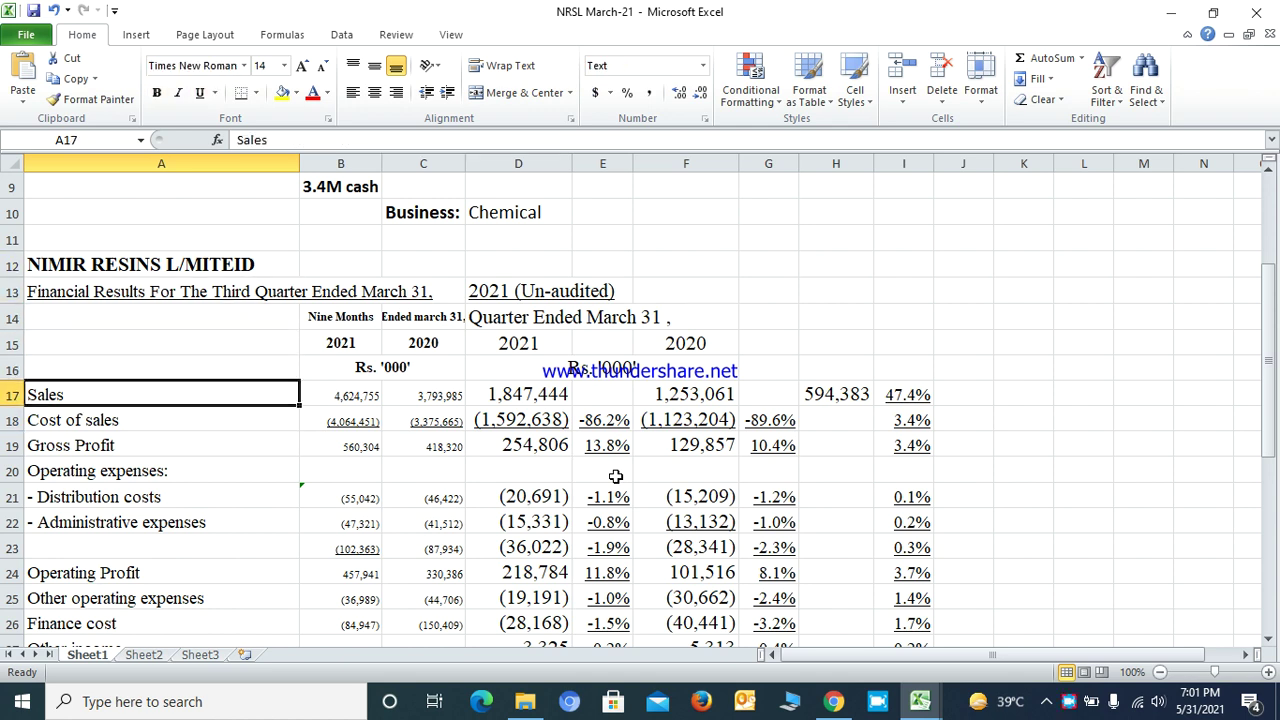
key("Right")
key("Right")
key("Right")
key("Right")
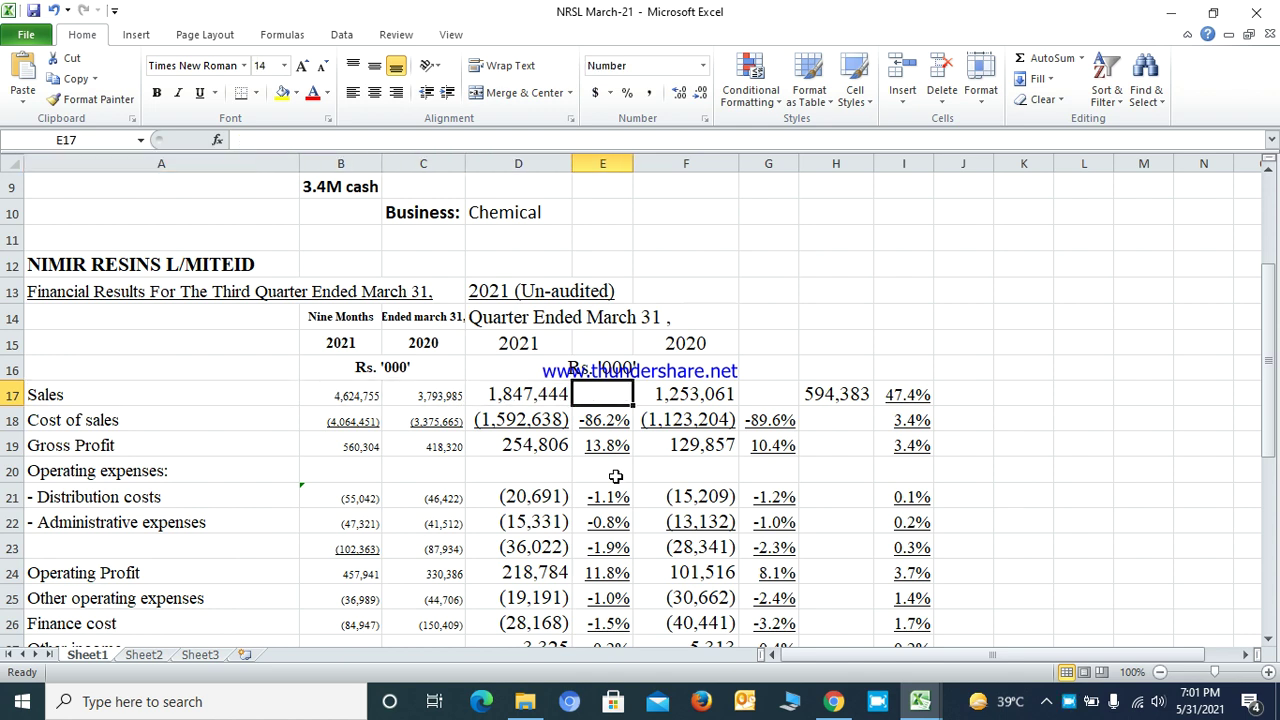
Review the Sales row again from its label through the nine-month and quarterly amounts for 2021 and 2020
key("Left")
key("Left")
key("Left")
key("Left")
key("Right")
key("Right")
key("Right")
key("Right")
key("Right")
key("Left")
key("Left")
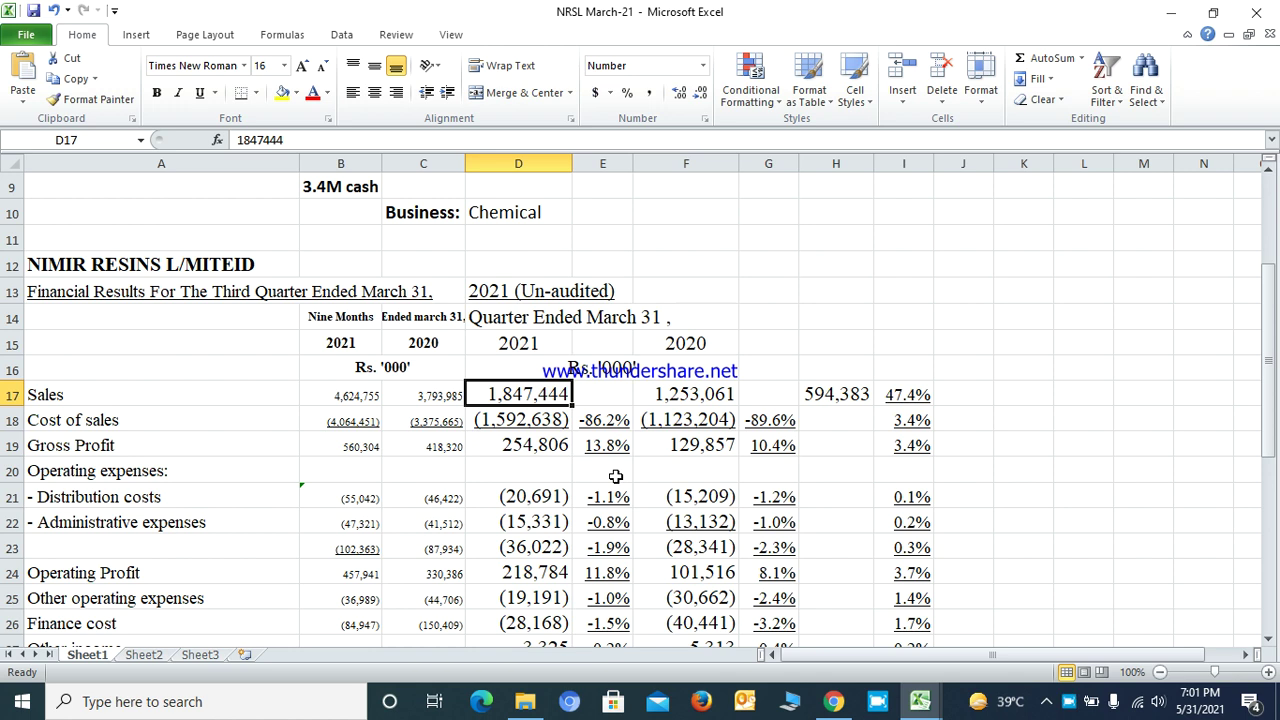
Compare quarterly sales for 2021 and 2020 and check the sales growth formula in I17
key("Right")
key("Left")
key("Right")
key("Right")
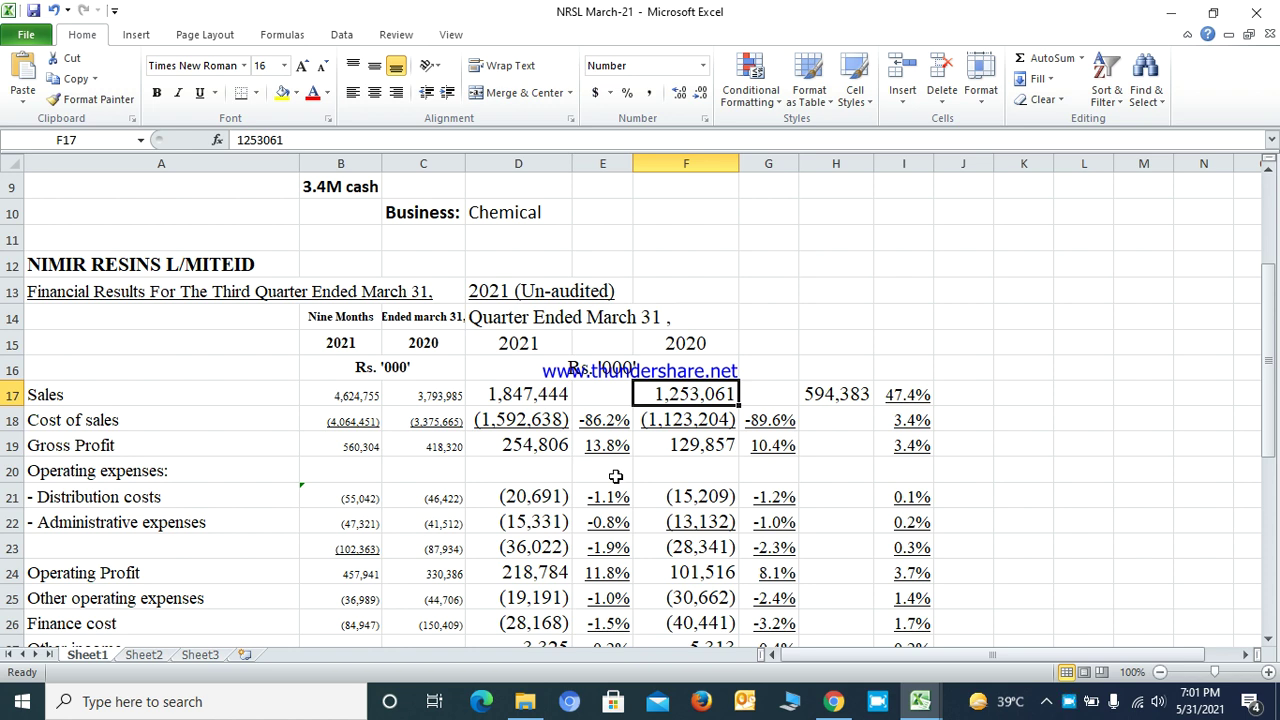
key("Right")
key("Right")
key("Right")
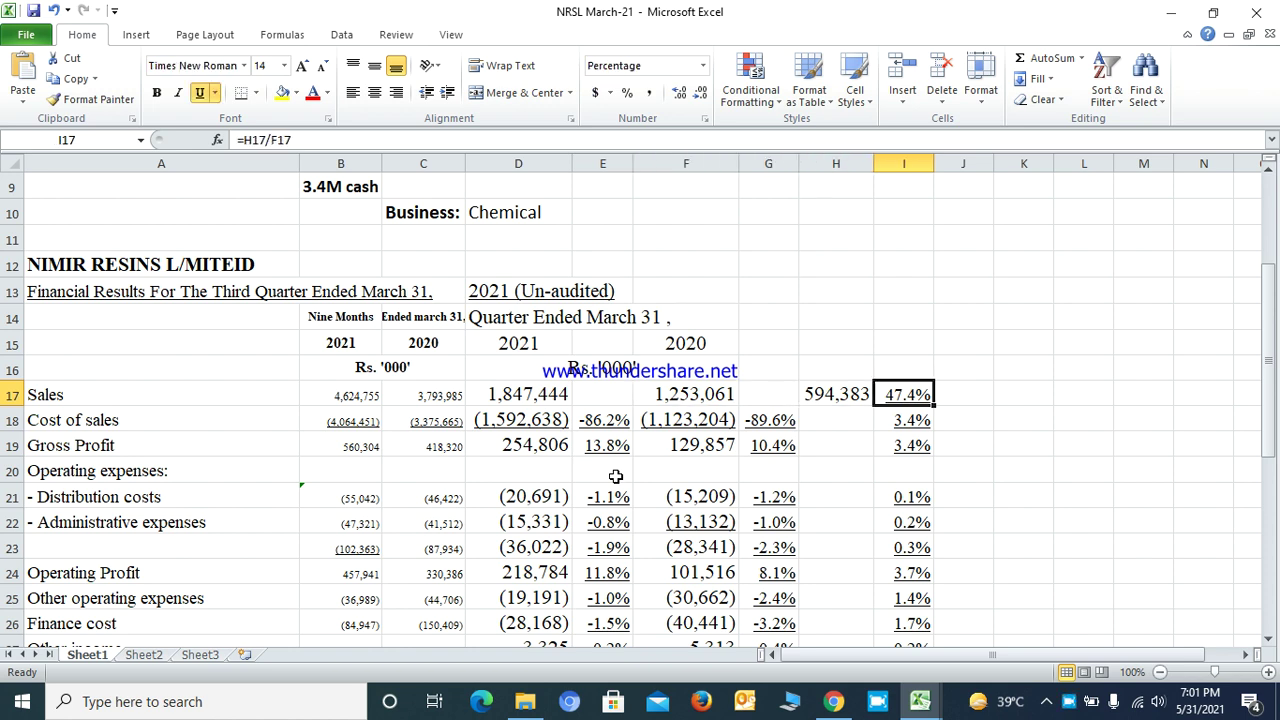
Check the margin-change formulas in column I from Cost of sales down to Finance cost
key("Down")
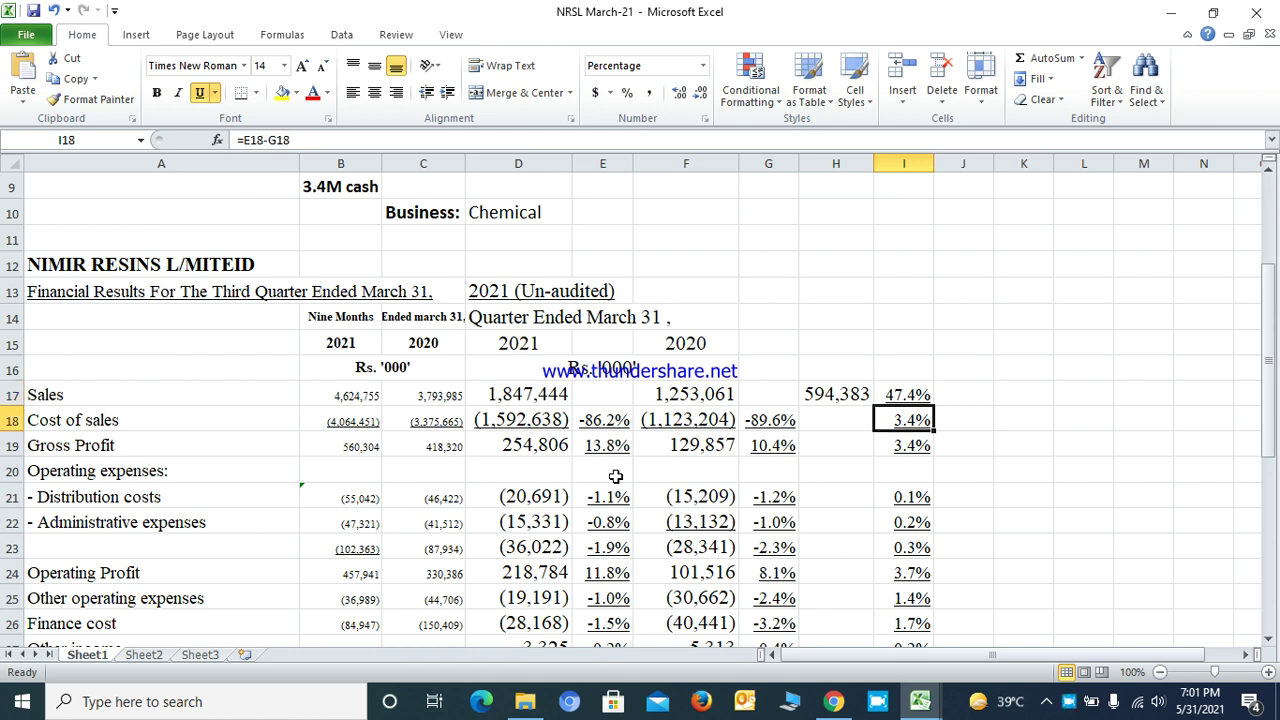
key("Down")
key("Down")
key("Down")
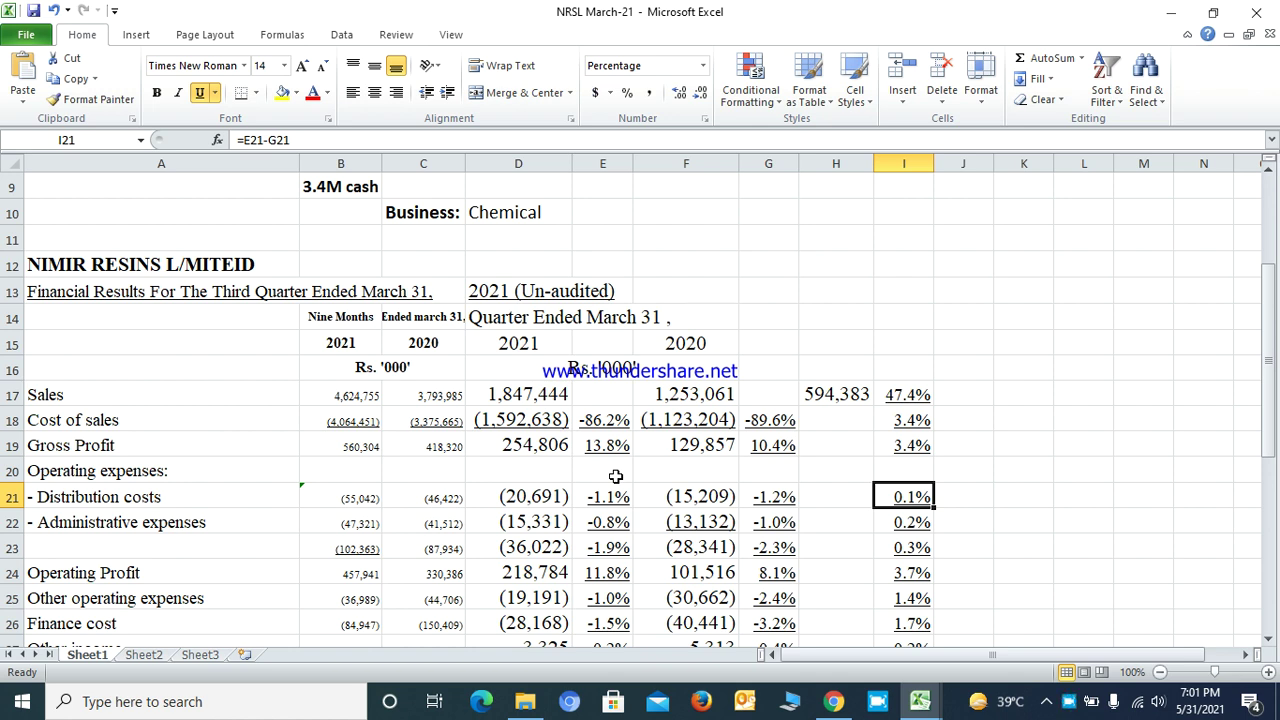
key("Down")
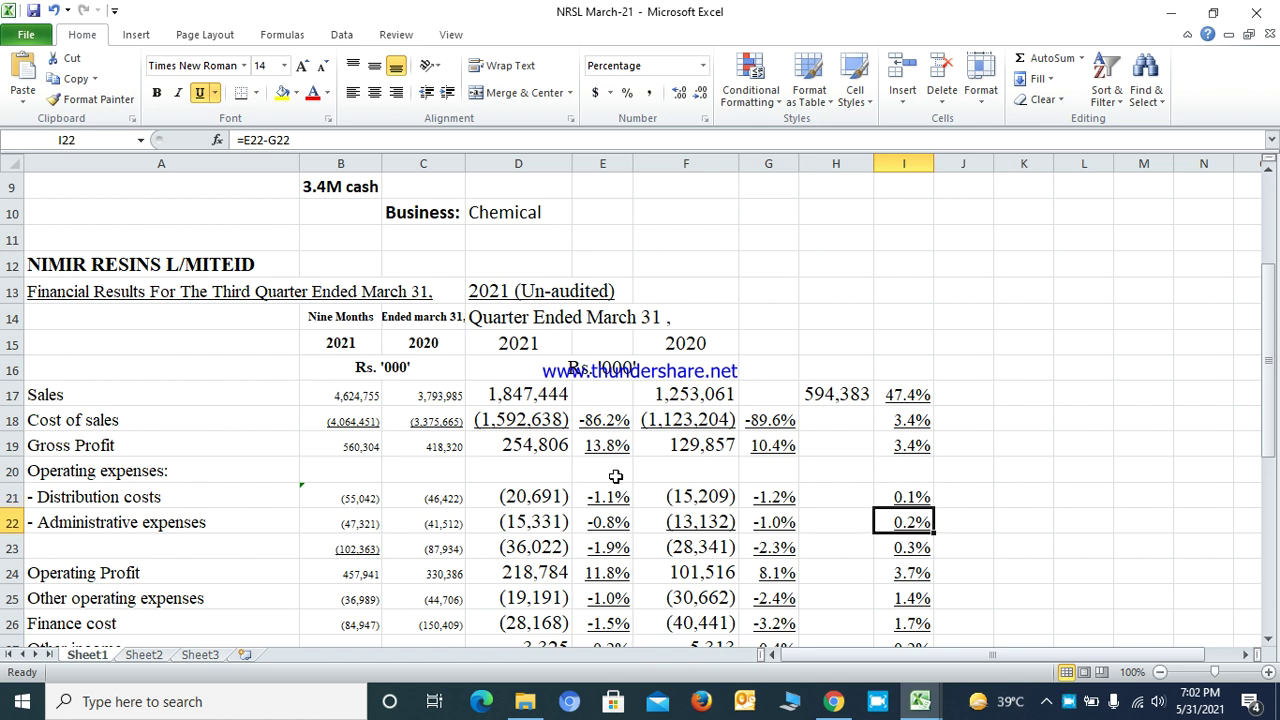
key("Down")
key("Down")
key("Down")
key("Down")
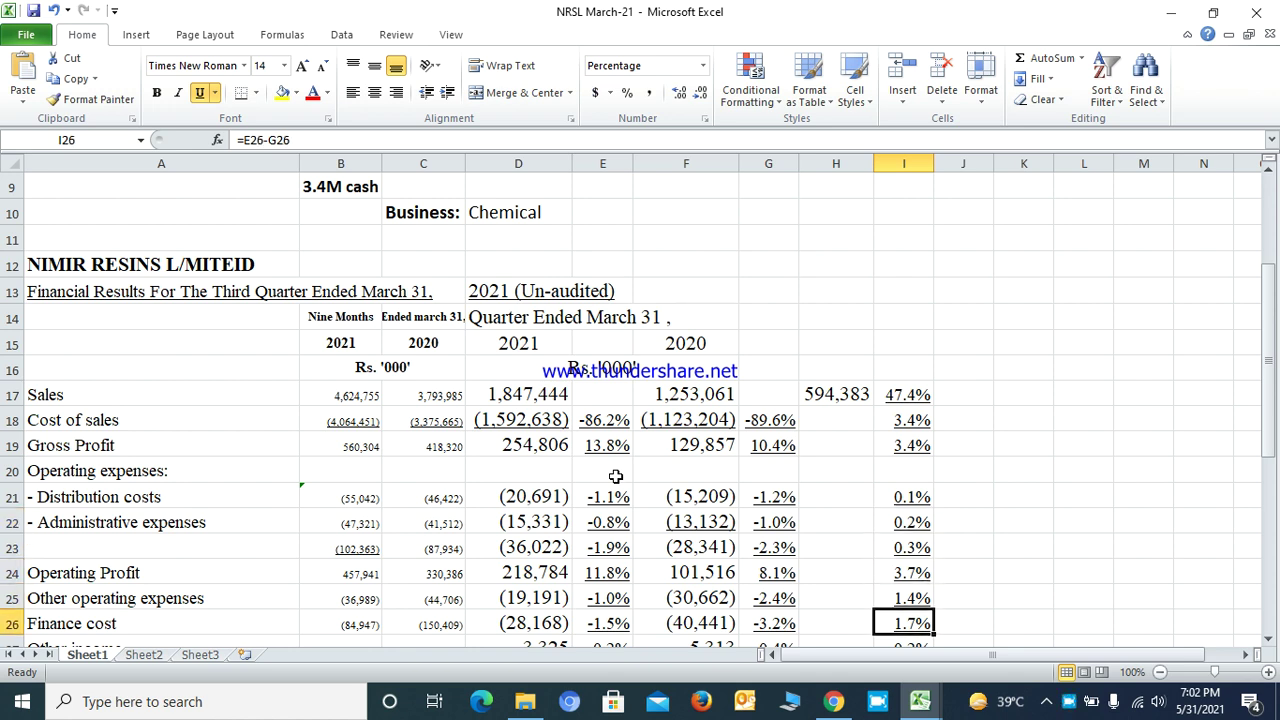
Examine the margin changes in column I around Other income and the subtotal below it
key("Down")
key("Down")
key("Down")
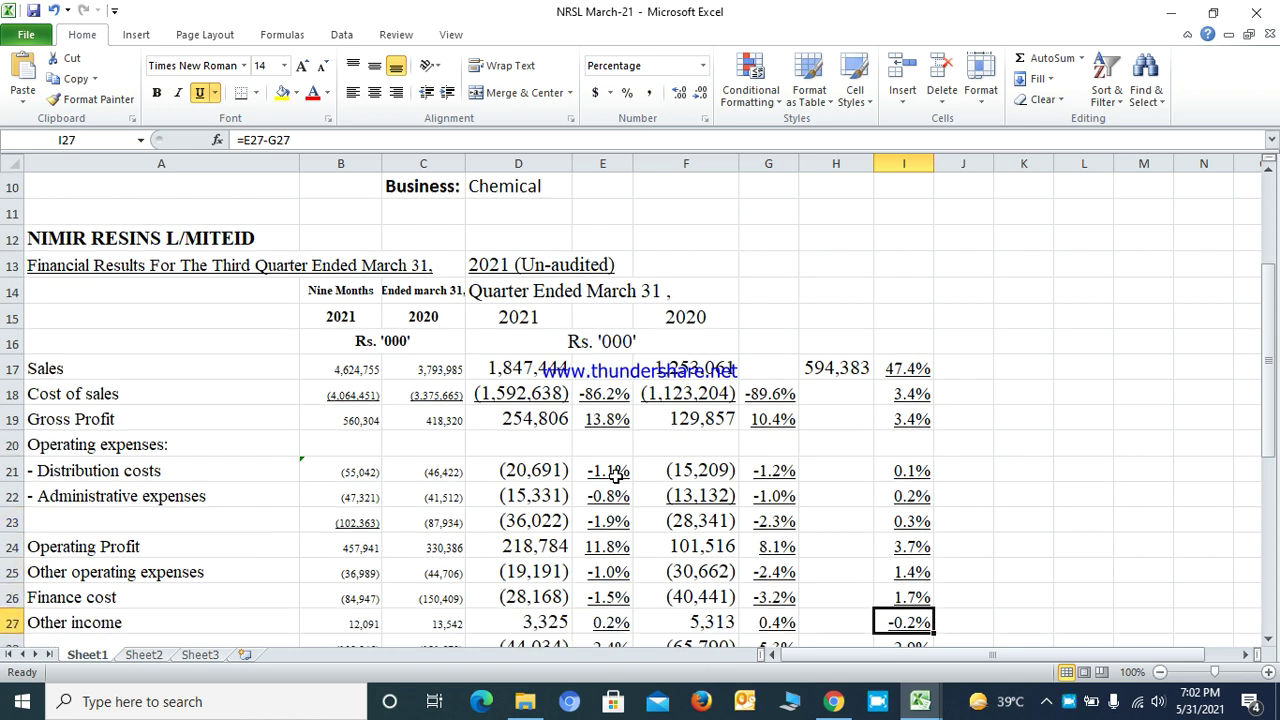
key("Up")
key("Up")
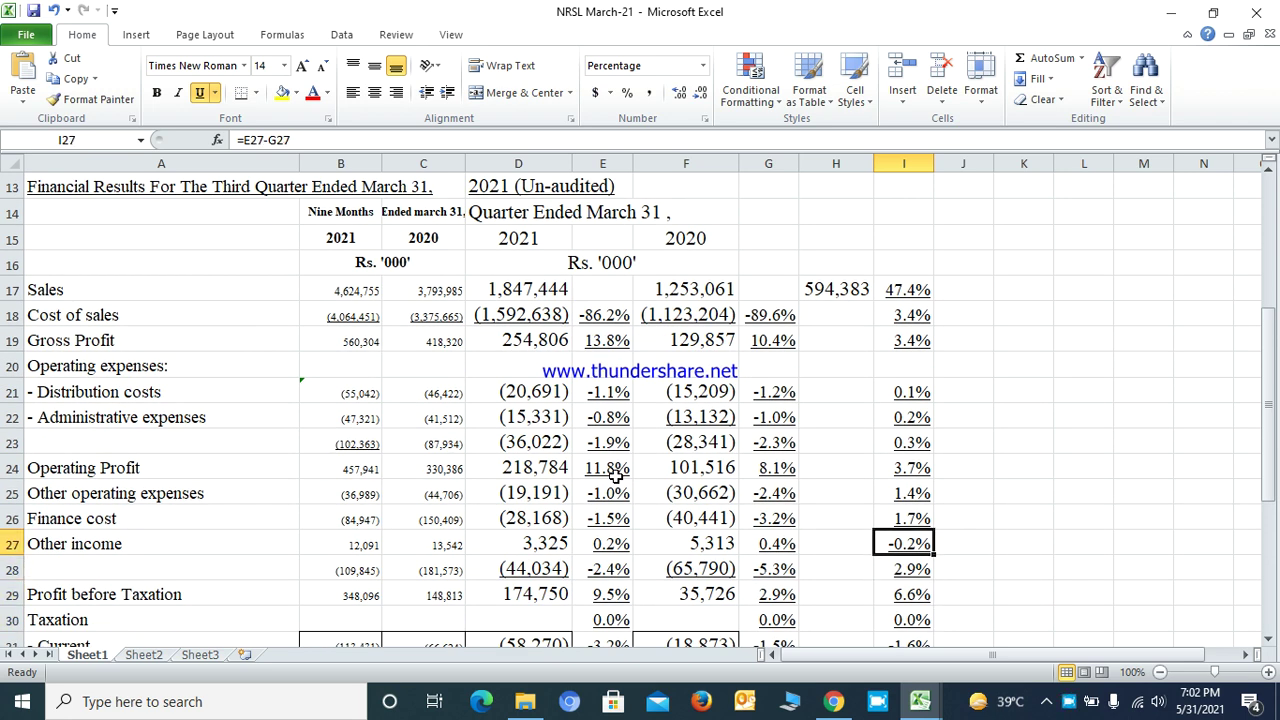
key("Down")
key("Down")
key("Down")
key("Up")
key("Up")
Examine the margin changes in column I from Profit before Taxation through the tax lines to Net profit for the Period
key("Down")
key("Down")
key("Down")
key("Down")
key("Down")
key("Down")
key("Down")
key("Down")
key("Down")
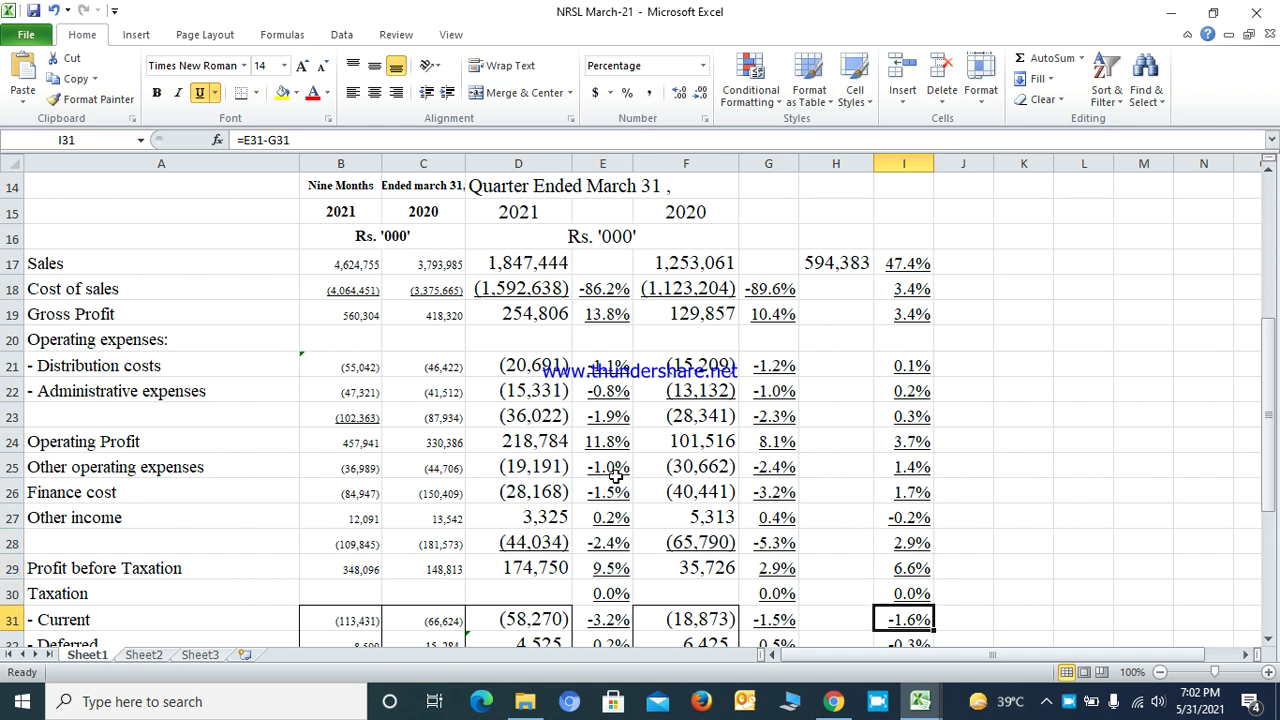
key("Up")
key("Up")
key("Up")
key("Up")
key("Down")
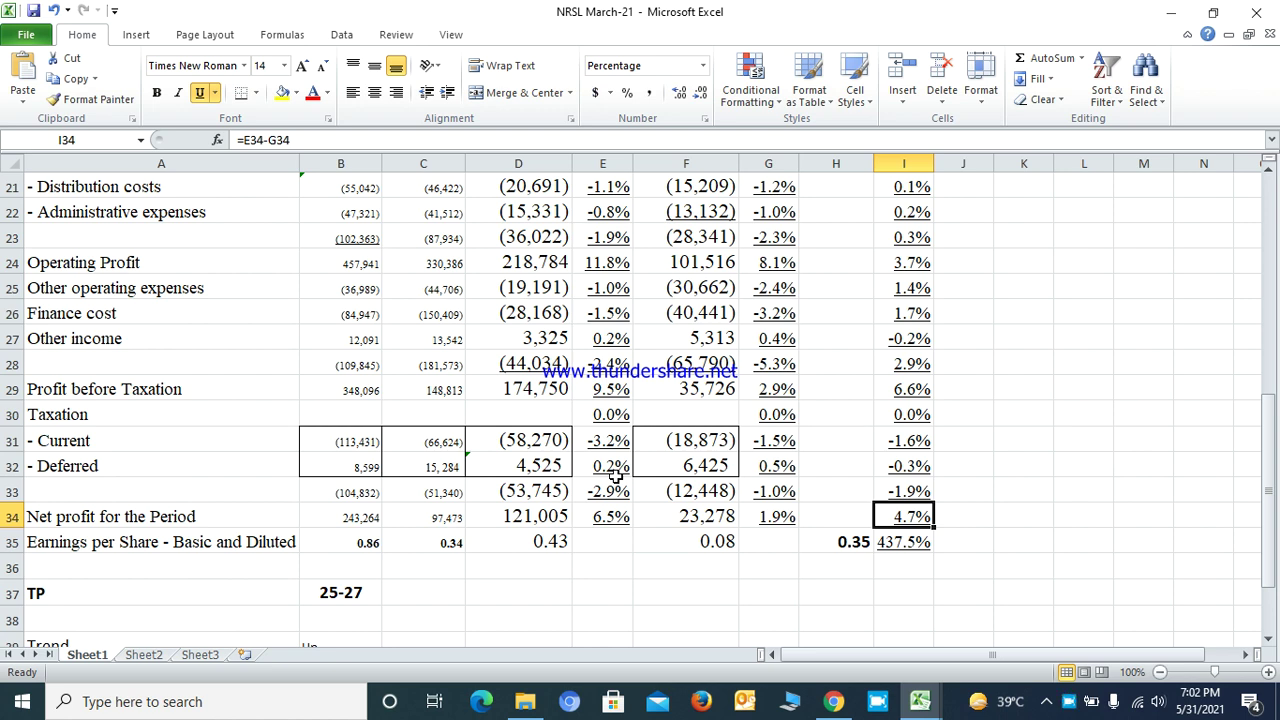
Compare the quarterly Earnings per Share for 2020 and 2021 in row 35
key("Left")
key("Left")
key("Left")
key("Down")
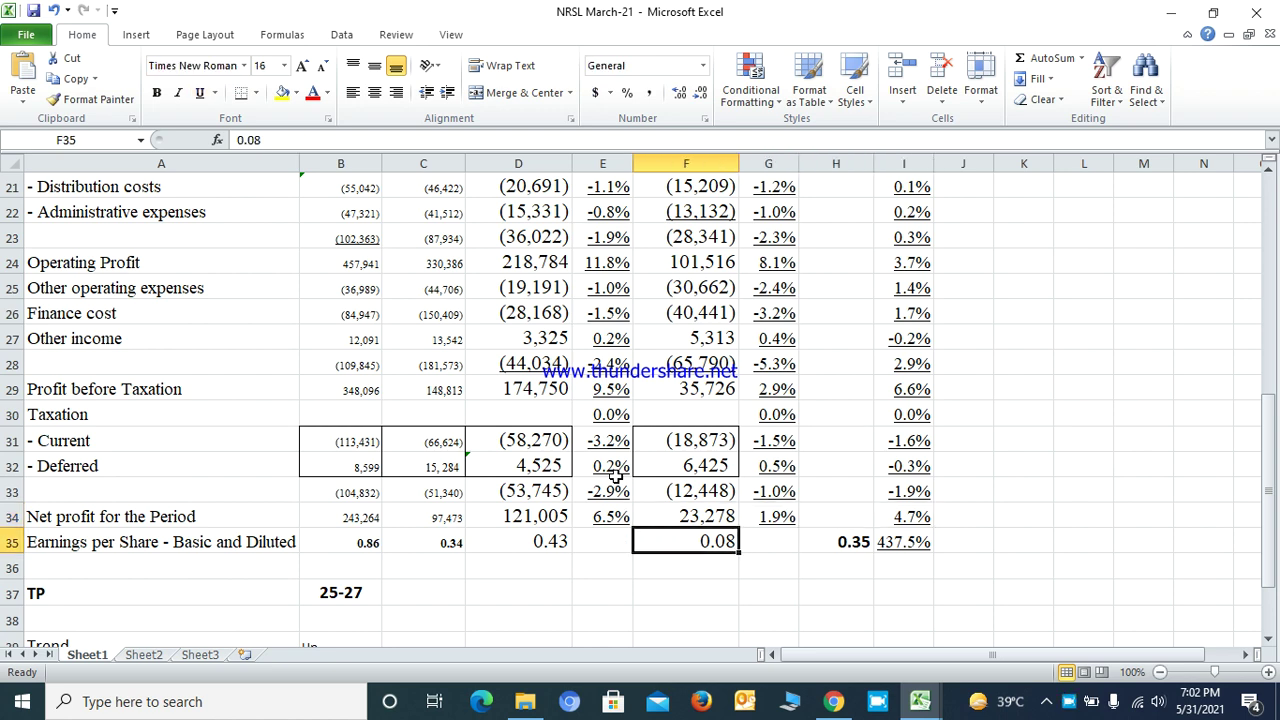
key("Left")
key("Left")
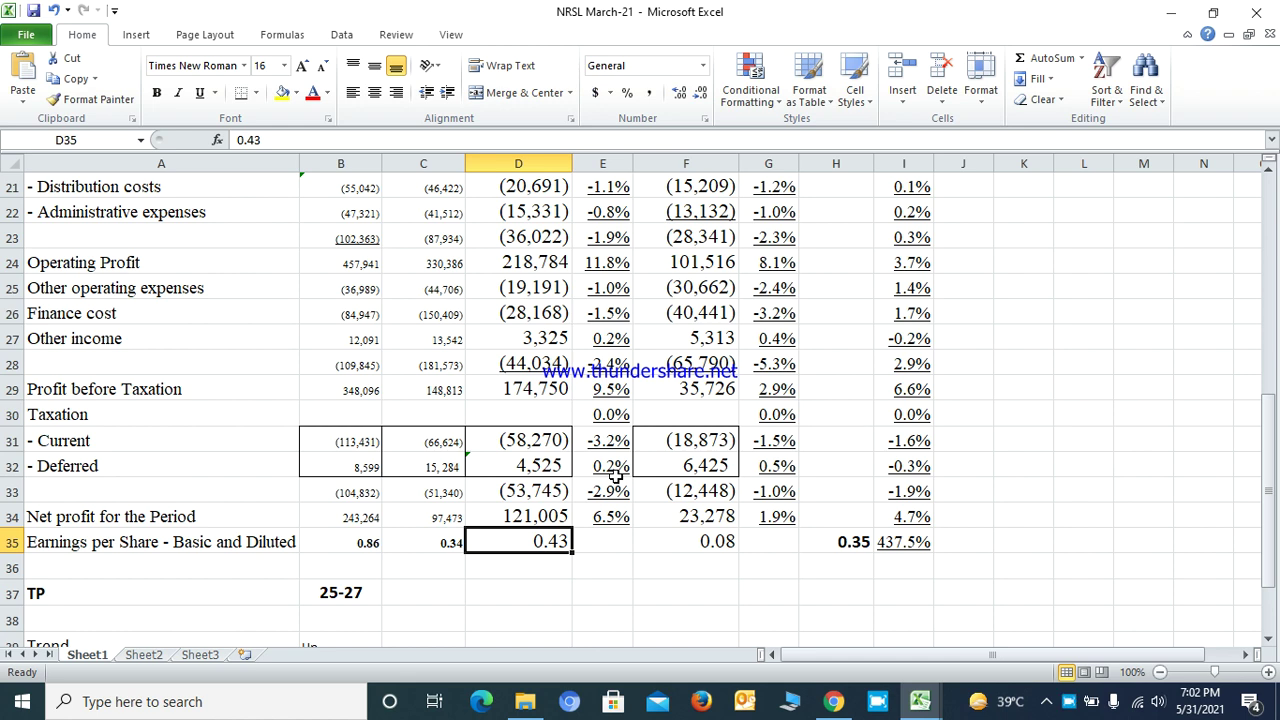
key("Up")
key("Down")
Check the Earnings per Share difference in H35 and the growth formula in I35
key("Right")
key("Right")
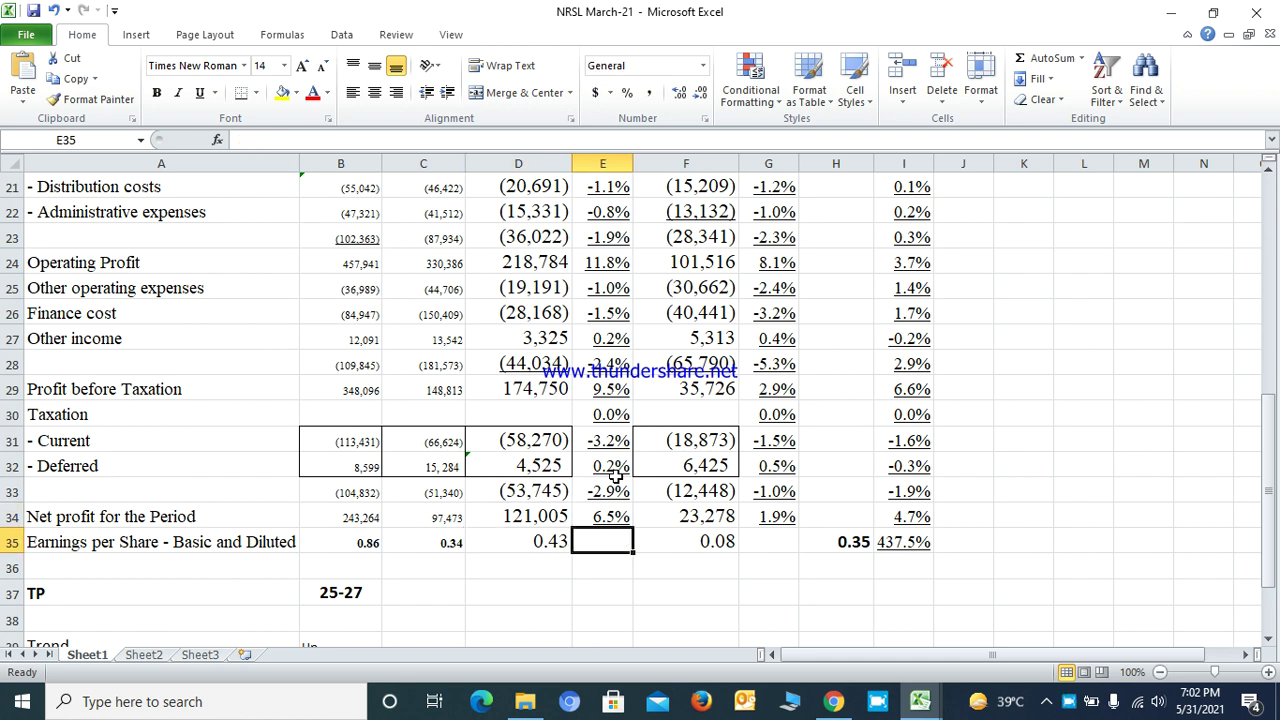
key("Right")
key("Right")
key("Right")
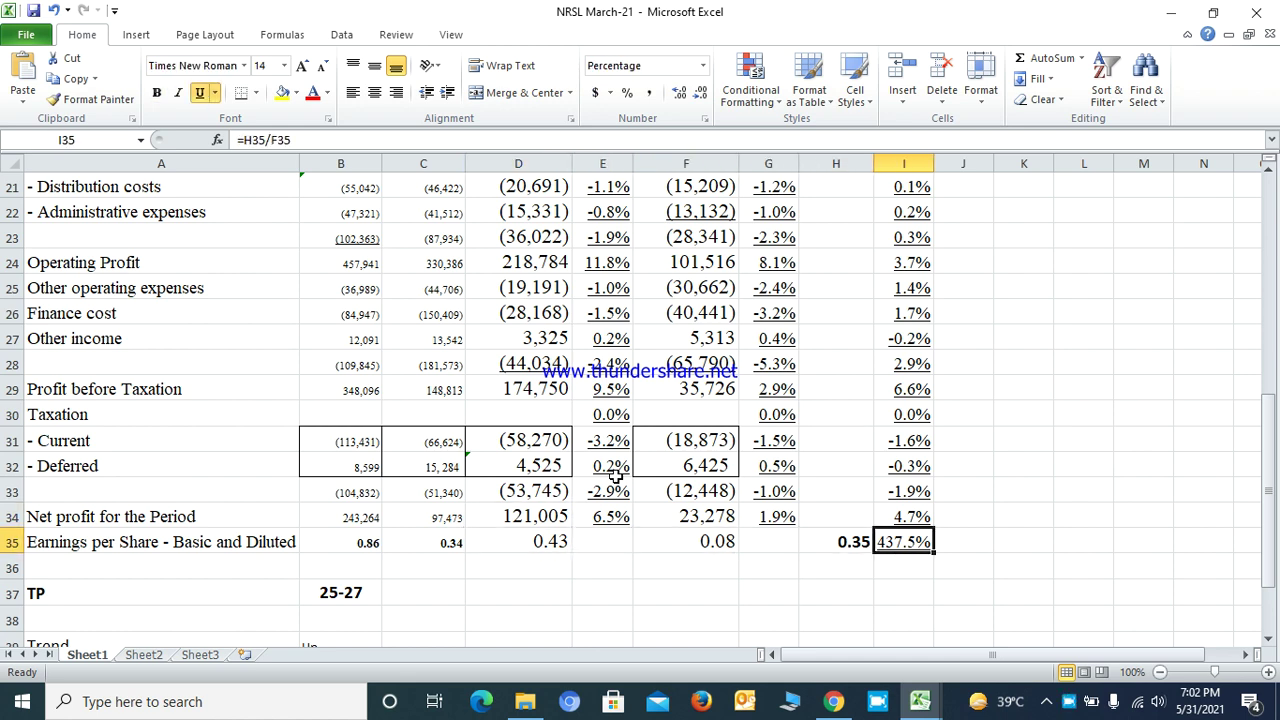
key("Left")
key("Right")
Look through the TP, Trend and SL entries and the note below the income statement
key("Down")
key("Down")
key("Down")
key("Down")
key("Down")
key("Down")
key("Down")
key("Down")
key("Down")
key("Left")
key("Left")
key("Left")
key("Left")
key("Left")
key("Left")
key("Left")
key("Up")
key("Up")
key("Up")
key("Up")
key("Up")
key("Left")
key("Down")
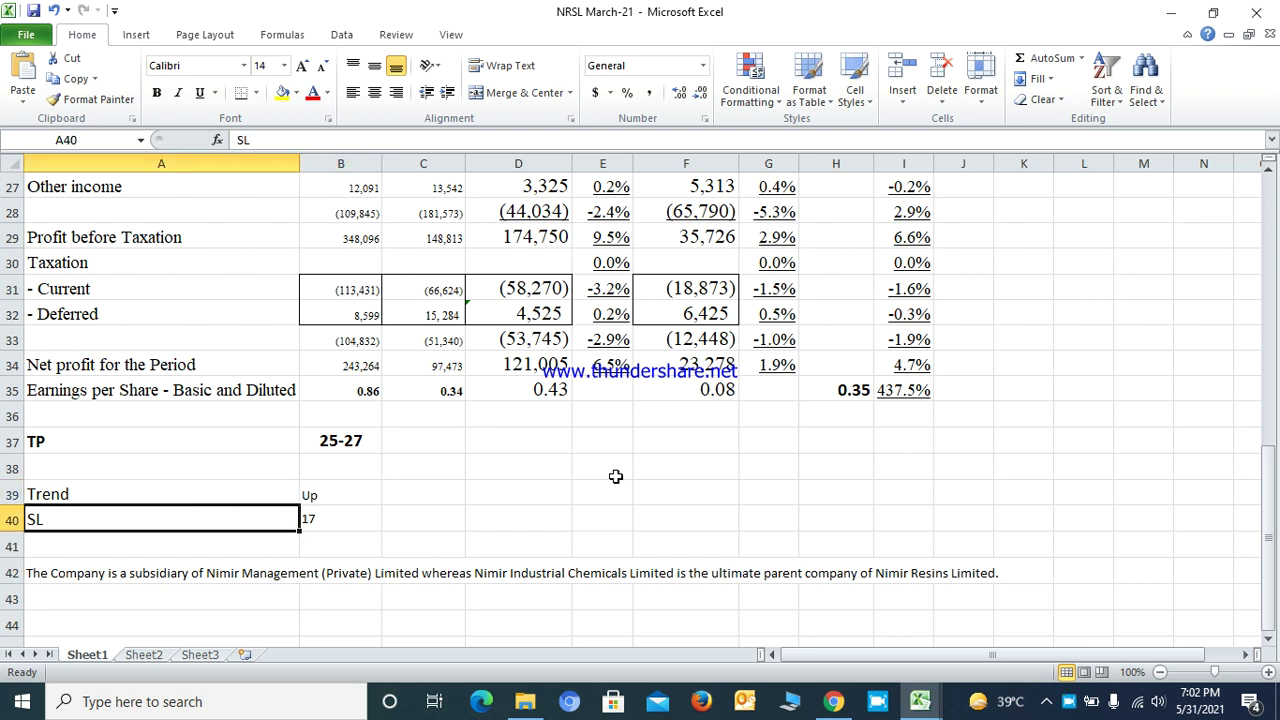
Return to the TP entry in row 37 and read its label and price range
key("Right")
key("Up")
key("Up")
key("Up")
key("Left")
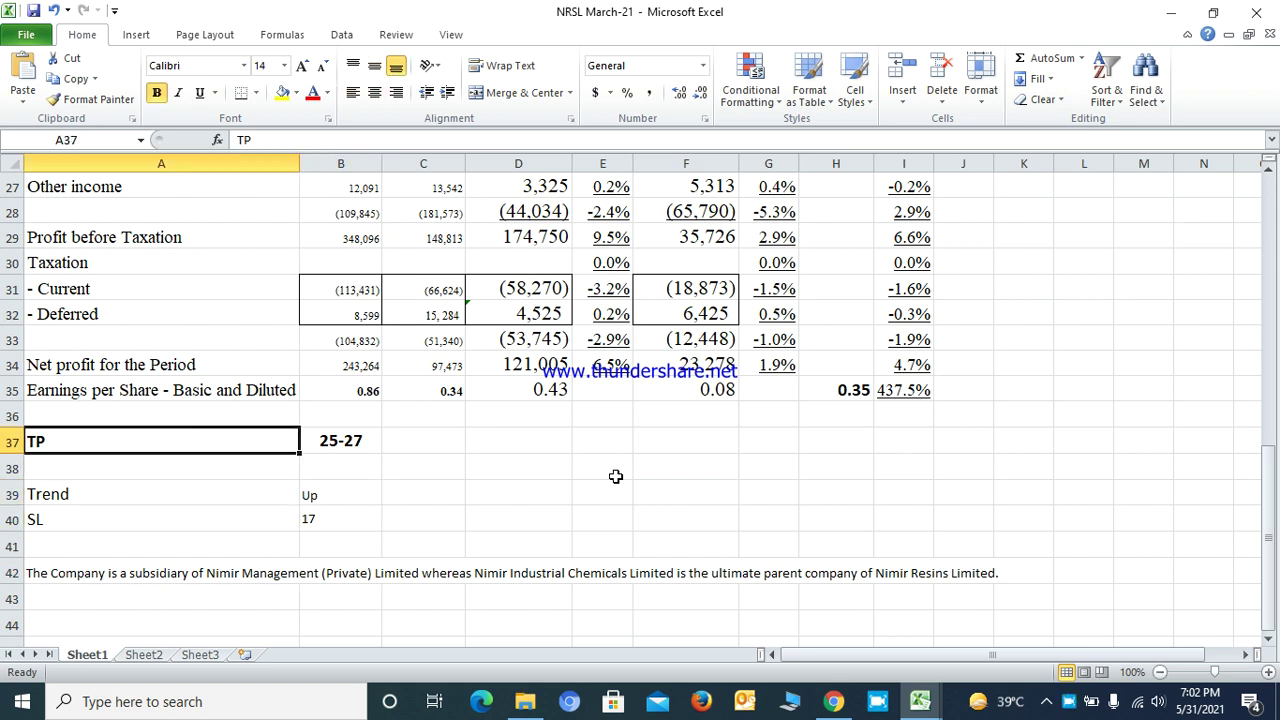
key("Right")
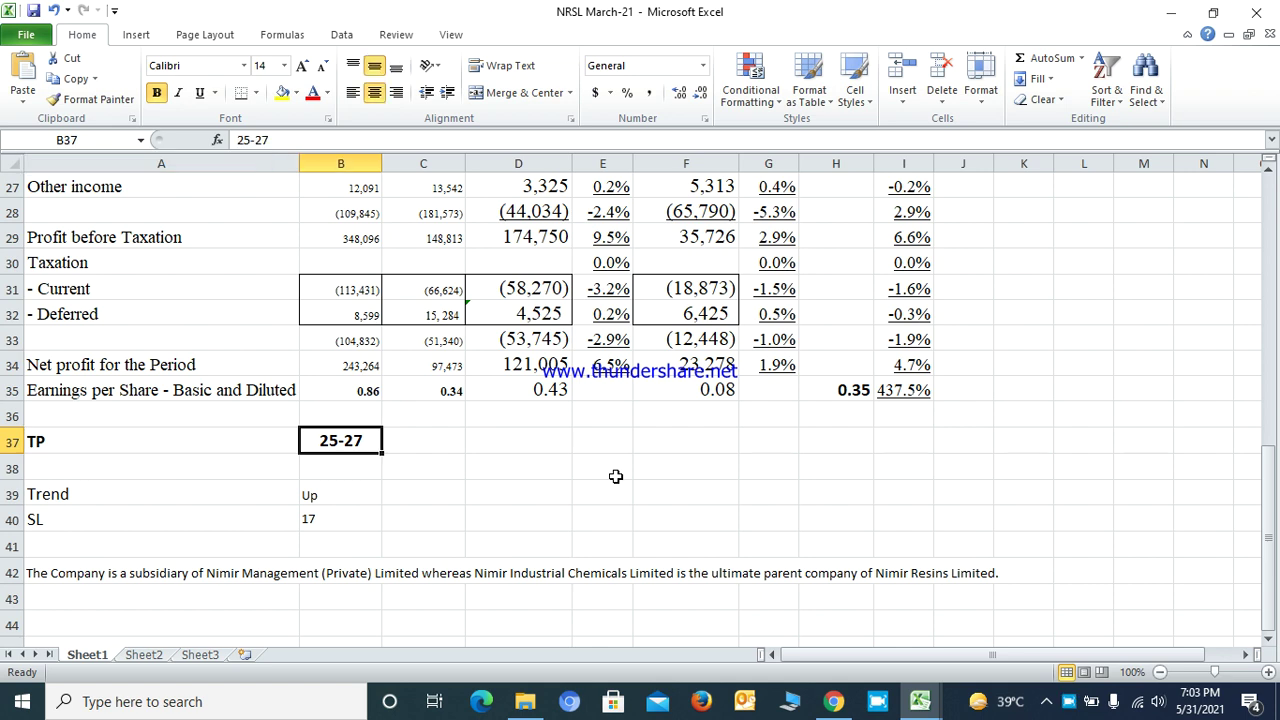
key("Left")
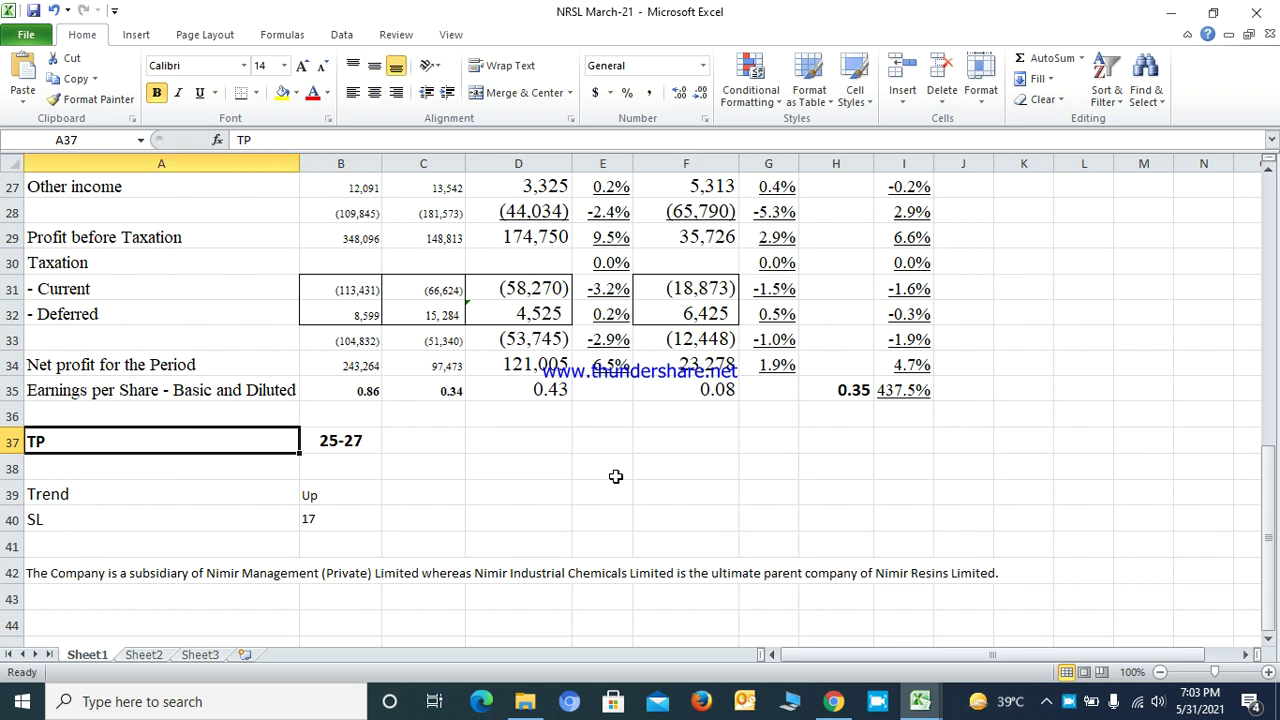
key("Right")
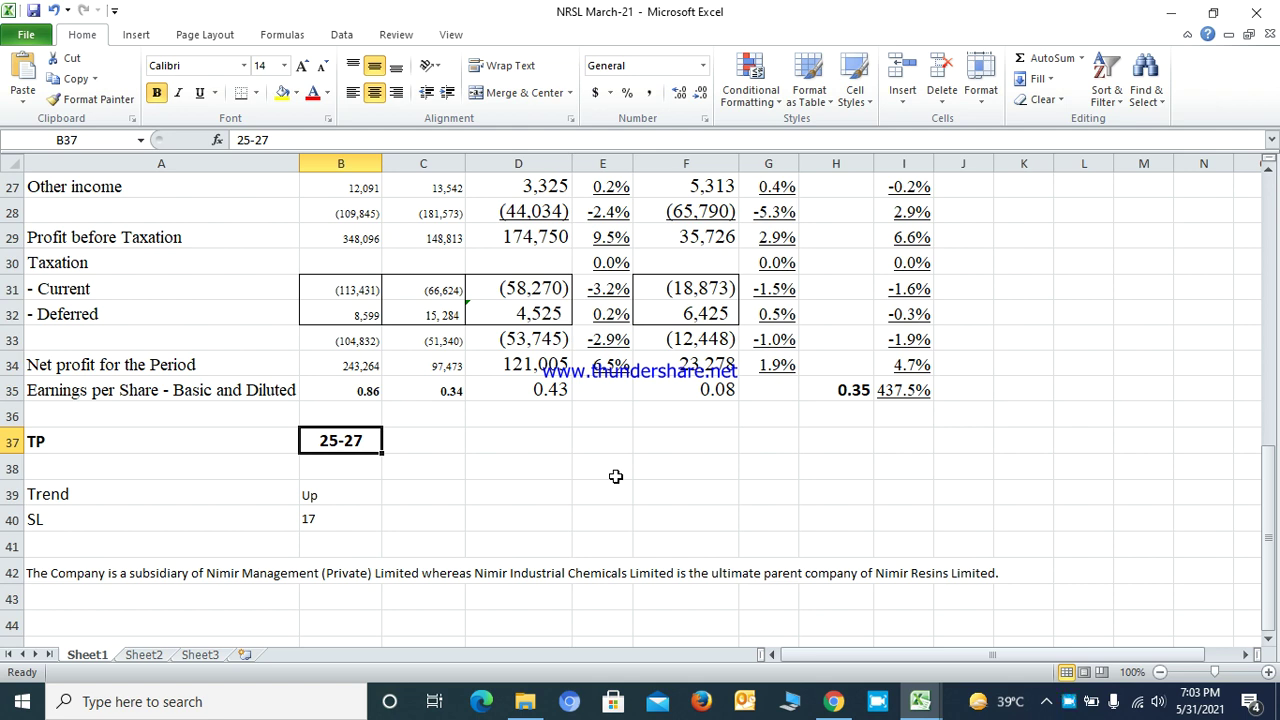
Read the SL label and its value in row 40
key("Down")
key("Down")
key("Down")
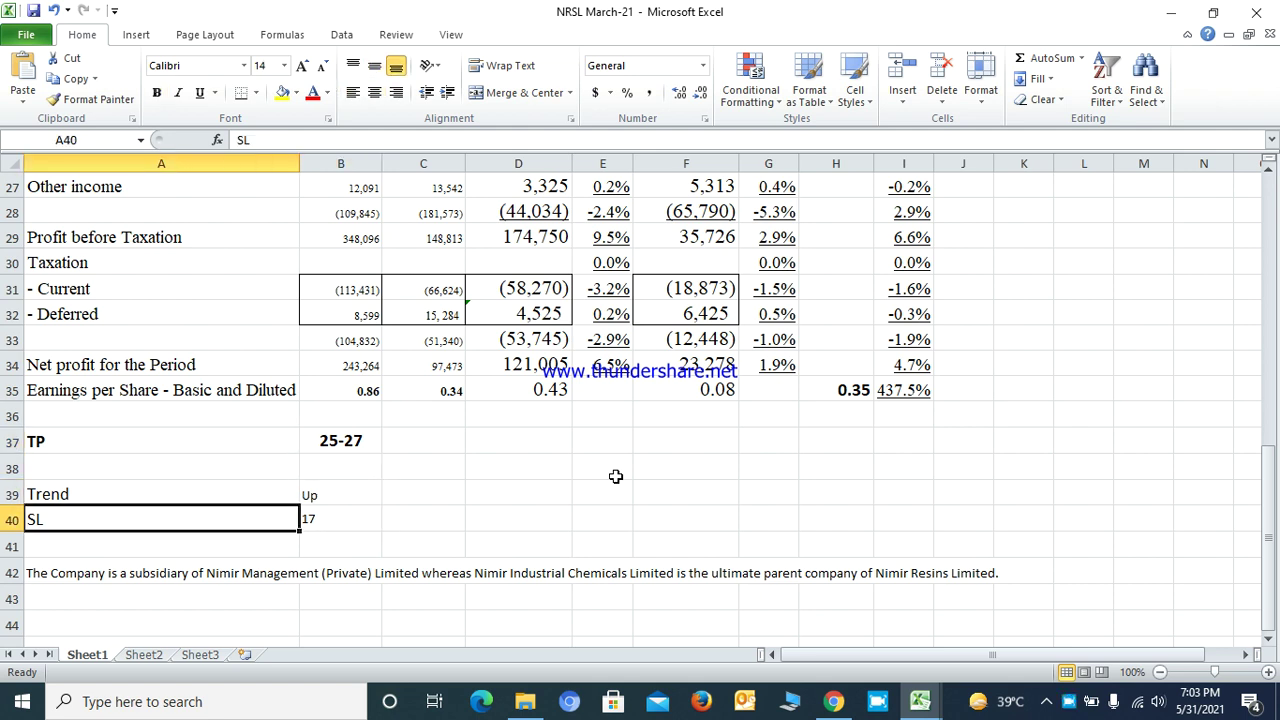
key("Right")
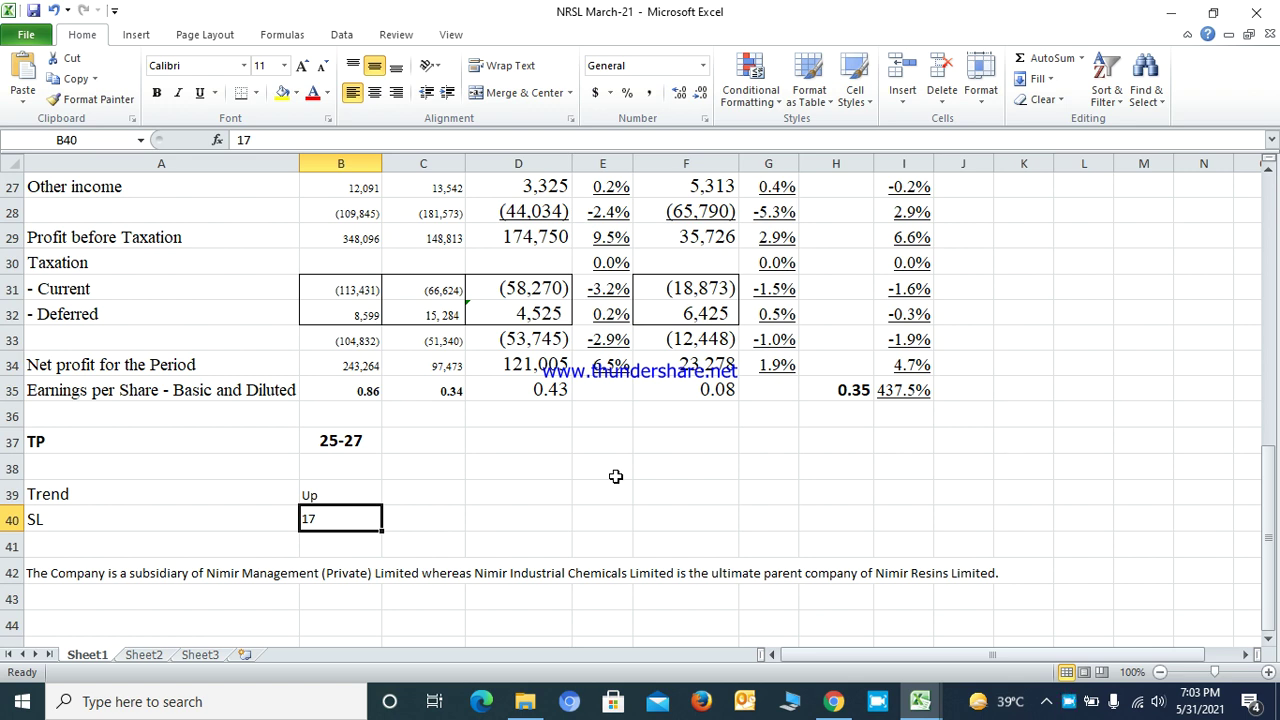
Look past the end of the sheet's data and read the company ownership note in A42
key("Down")
key("Down")
key("Down")
key("Down")
key("Down")
key("Down")
key("Down")
key("Down")
key("Up")
key("Up")
key("Up")
key("Up")
key("Up")
key("Up")
key("Left")
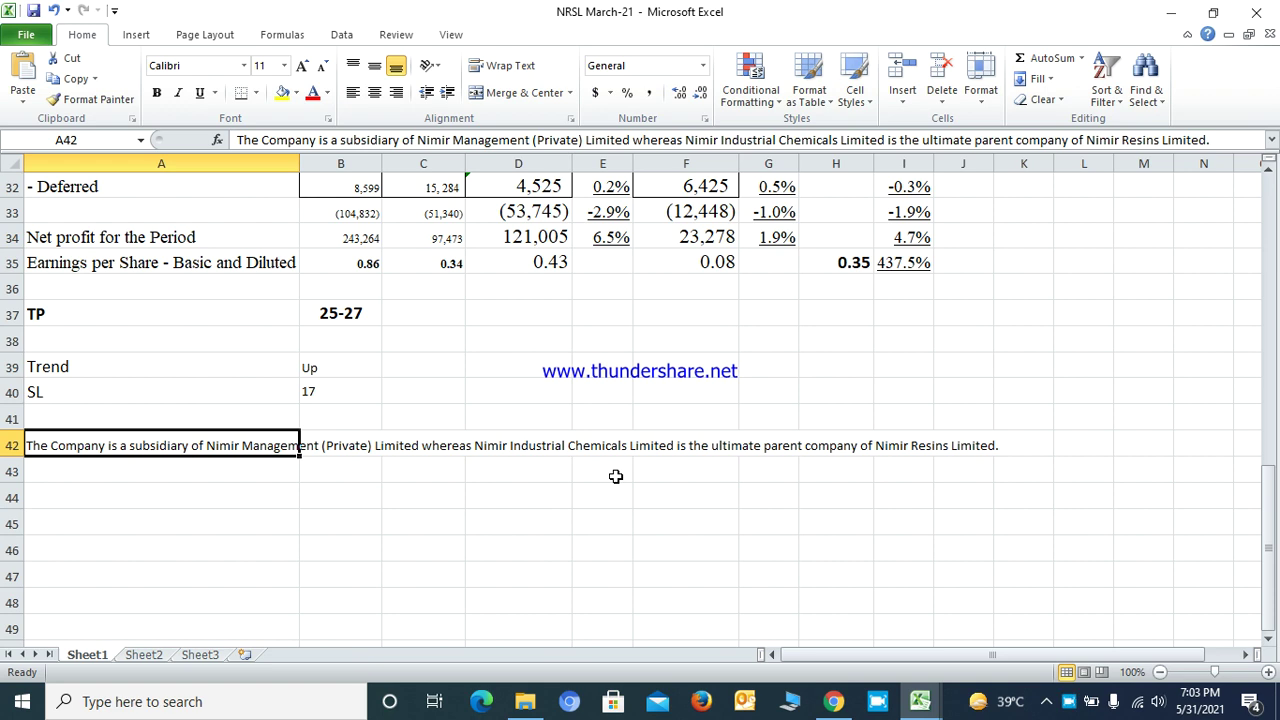
Read along the full width of the ownership note in row 42 and return to its start in A42
key("Right")
key("Right")
key("Right")
key("Right")
key("Right")
key("Right")
key("Right")
key("Right")
key("Left")
key("Left")
key("Left")
key("Left")
key("Left")
key("Left")
key("Left")
key("Left")
Look back up from the ownership note through the tax, profit and expense rows of the income statement
key("Up")
key("Up")
key("Up")
key("Up")
key("Up")
key("Up")
key("Up")
key("Up")
key("Up")
key("Up")
key("Up")
key("Up")
key("Up")
key("Up")
key("Up")
key("Up")
key("Up")
key("Up")
key("Up")
key("Up")
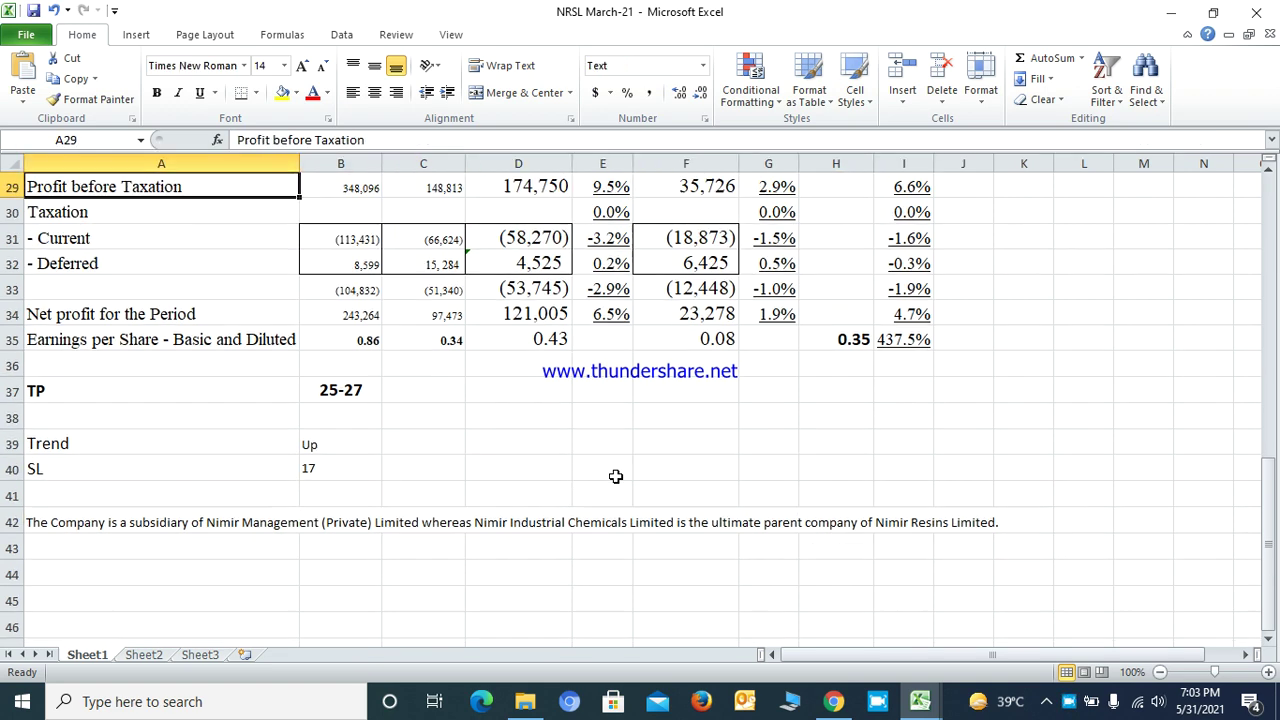
Review the balance sheet figures and the debt-to-equity and current ratios above the income statement
key("Down")
key("Down")
key("Down")
key("Down")
key("Down")
key("Down")
key("Down")
key("Down")
key("Down")
key("Down")
key("Down")
key("Down")
key("Down")
key("Down")
key("Down")
key("Down")
key("Down")
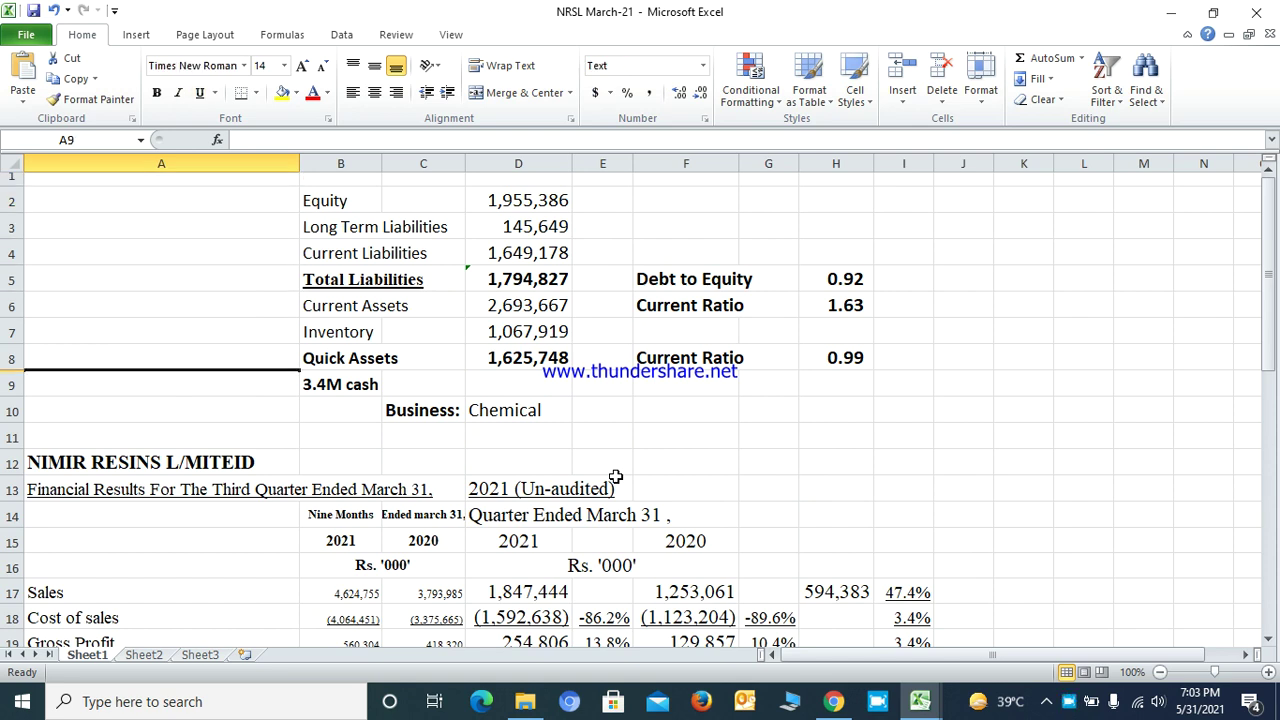
Examine the income statement rows from the company heading through Sales and Gross Profit to Distribution costs
key("Down")
key("Down")
key("Down")
key("Down")
key("Down")
key("Down")
key("Down")
key("Down")
key("Down")
key("Down")
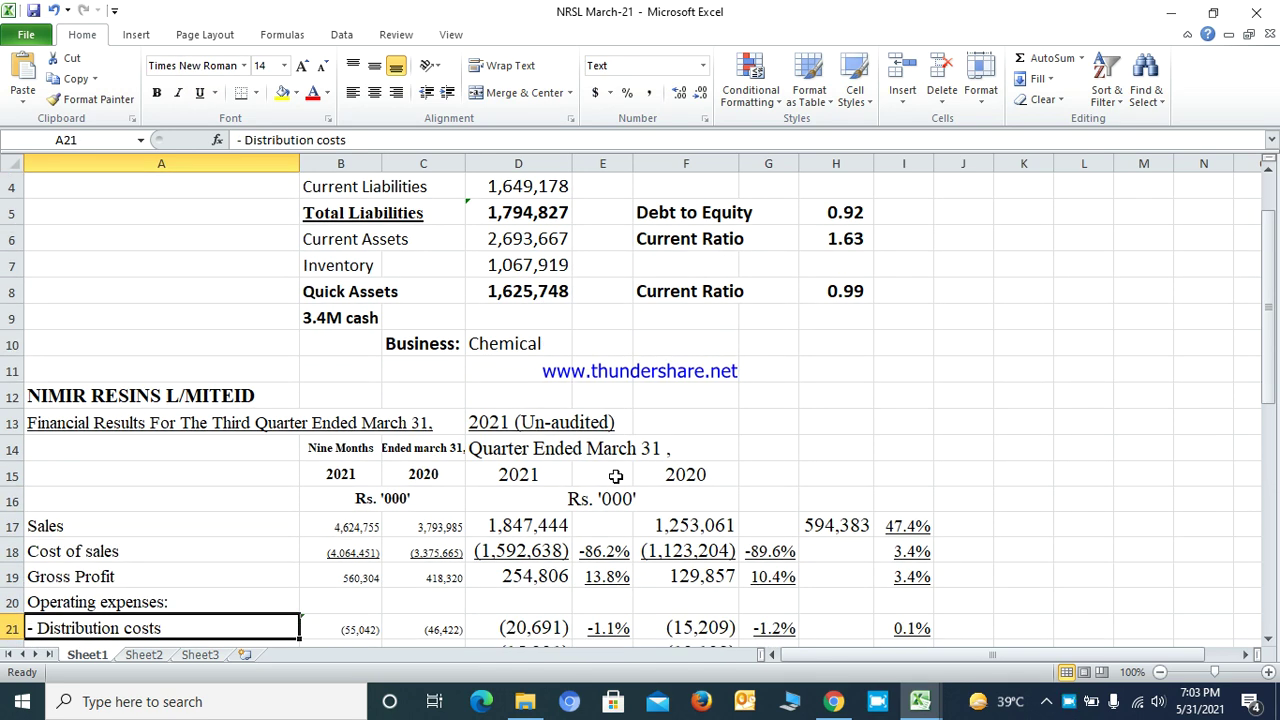
Look through the remaining income statement rows from Administrative expenses to earnings per share, ending at the Trend entry in A39
key("Down")
key("Down")
key("Down")
key("Down")
key("Down")
key("Down")
key("Down")
key("Down")
key("Down")
key("Down")
key("Down")
key("Down")
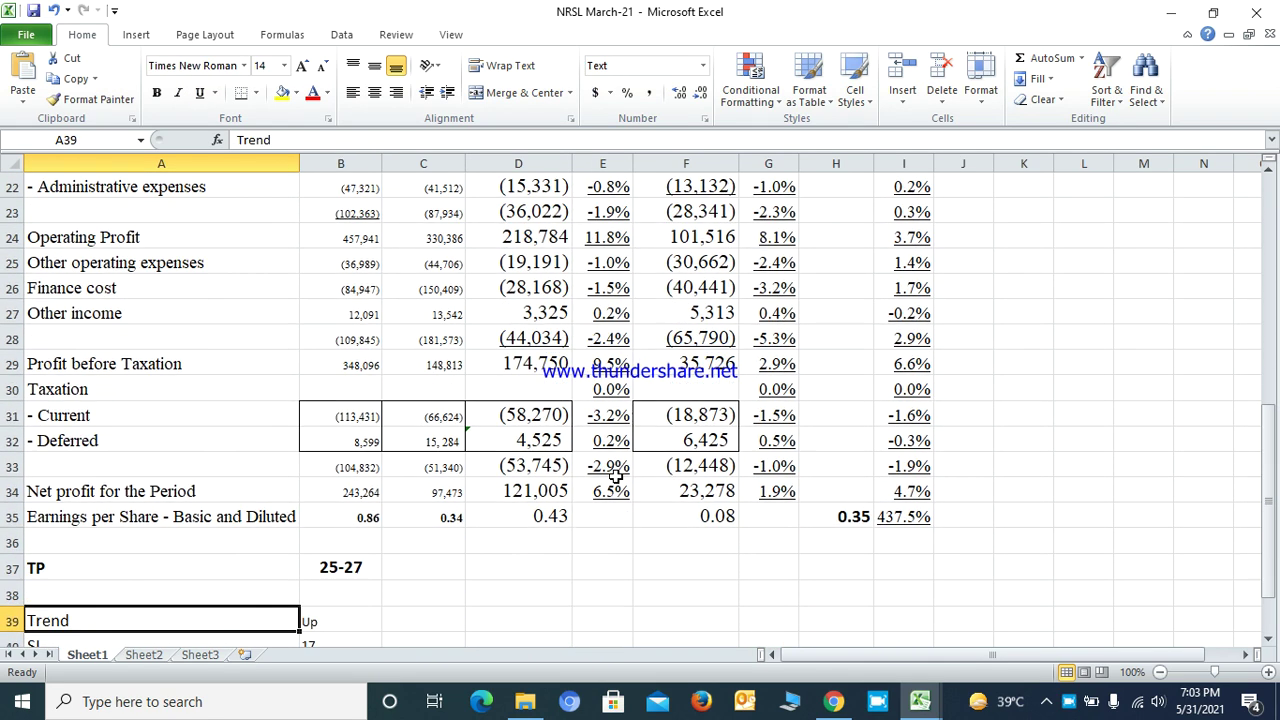
Recheck the TP, Trend and SL entries and the net profit and earnings per share rows just above them
key("Up")
key("Up")
key("Up")
key("Up")
key("Up")
key("Up")
key("Up")
key("Up")
key("Up")
key("Up")
key("Up")
key("Up")
key("Up")
key("Up")
key("Up")
key("Up")
key("Up")
key("Up")
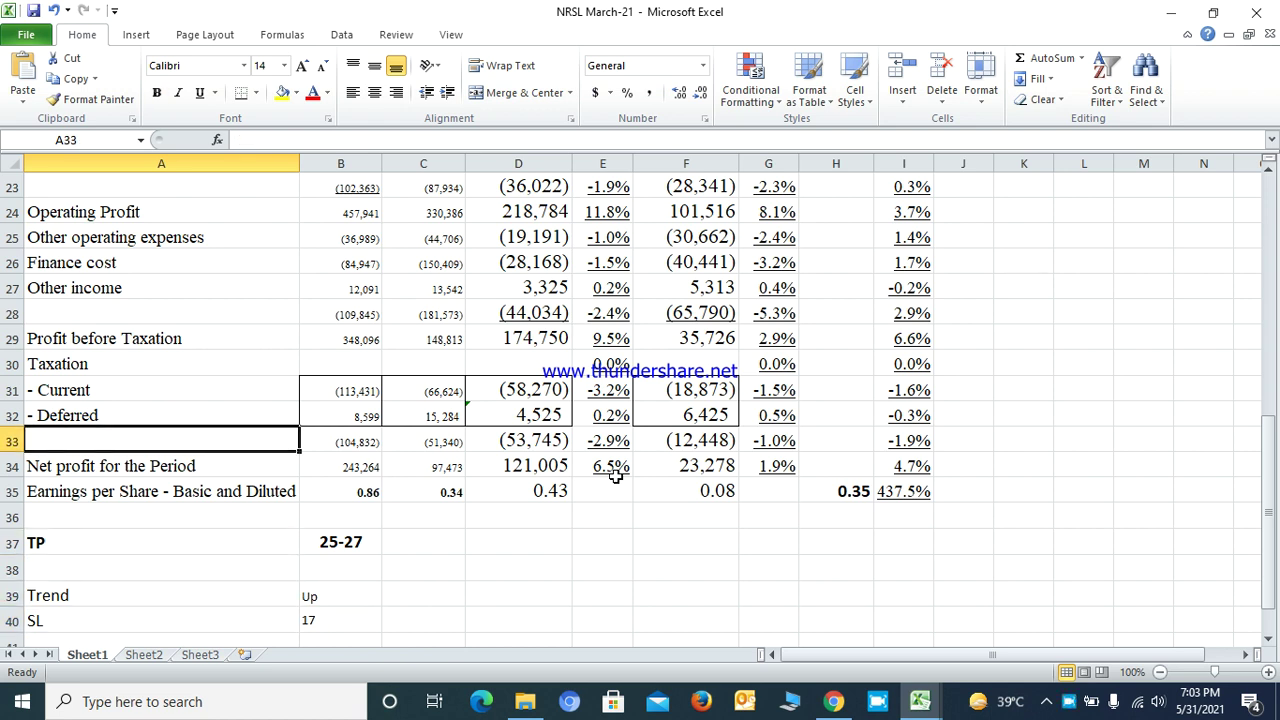
Look back up from the taxation rows through the income statement to the Inventory row of the balance sheet
key("Up")
key("Up")
key("Up")
key("Up")
key("Up")
key("Up")
key("Up")
key("Up")
key("Up")
key("Up")
key("Up")
key("Up")
key("Up")
key("Up")
key("Up")
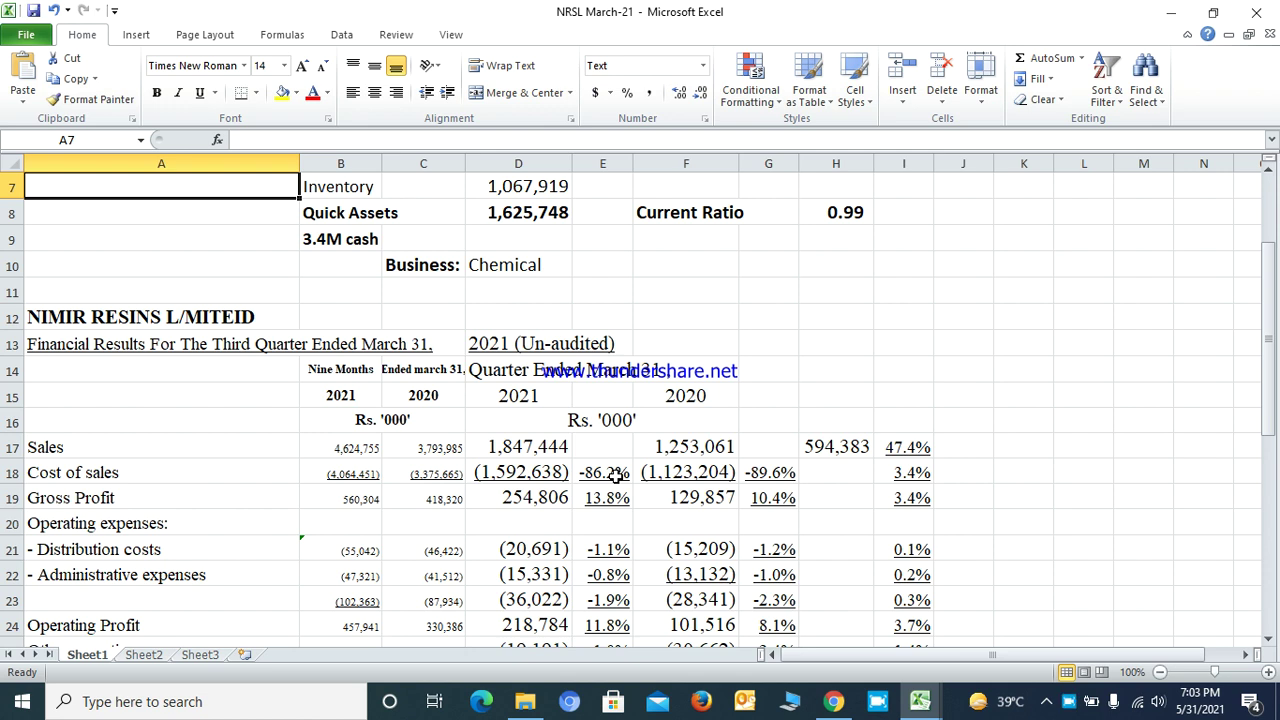
Return to the Sales row in row 17 and compare the 2021 and 2020 sales figures
key("Down")
key("Down")
key("Down")
key("Down")
key("Down")
key("Down")
key("Down")
key("Down")
key("Down")
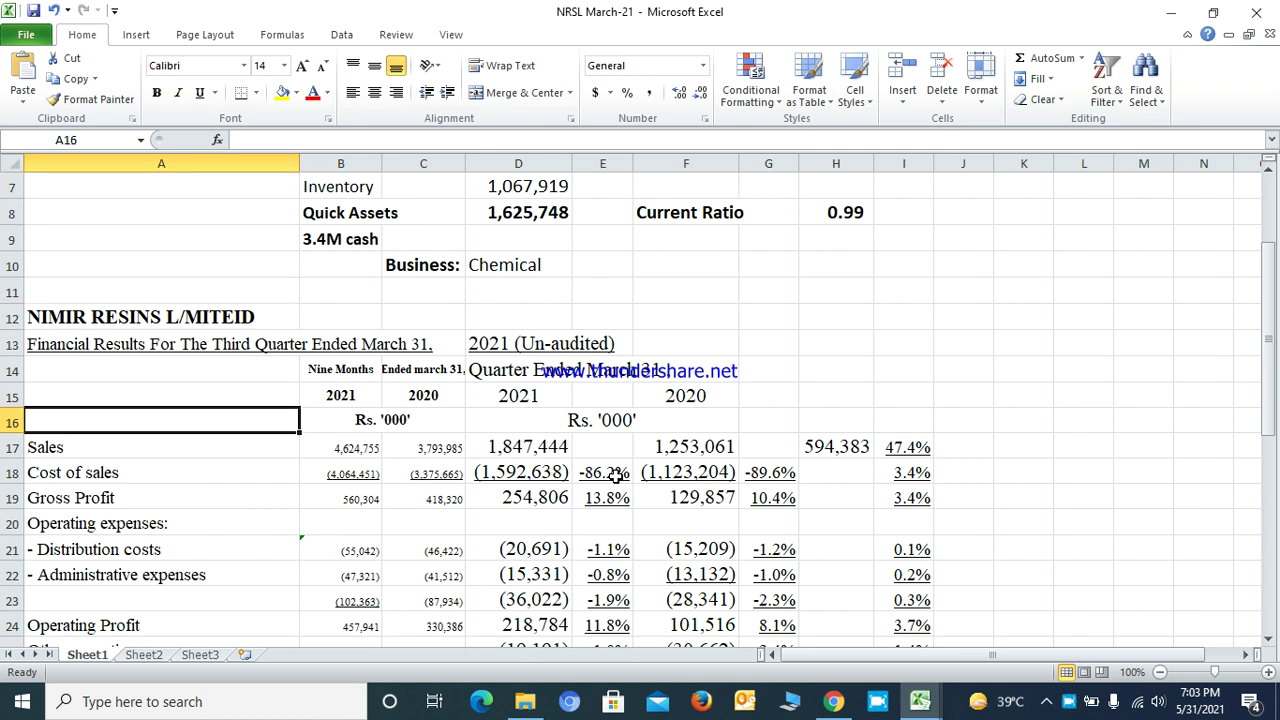
key("Down")
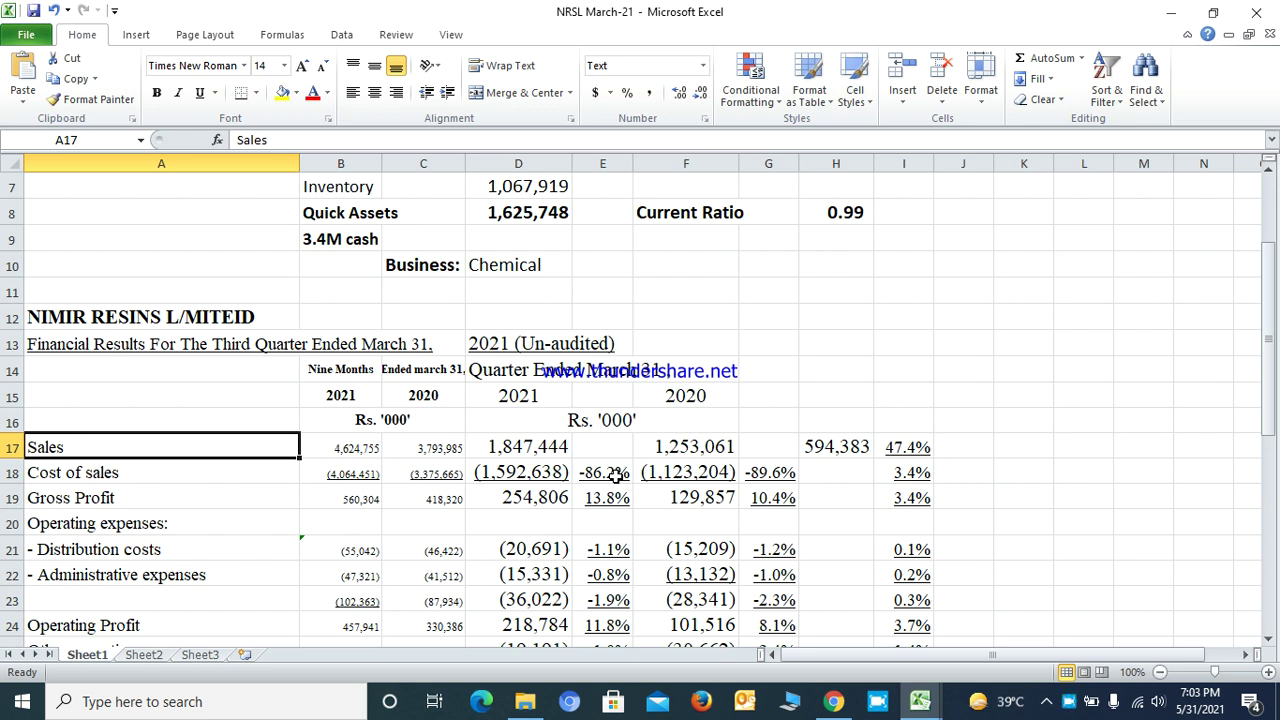
Examine the rows from Cost of sales through Operating Profit, Finance cost and Other income to row 28
key("Down")
key("Down")
key("Down")
key("Down")
key("Down")
key("Down")
key("Down")
key("Down")
key("Down")
key("Down")
key("Down")
key("Down")
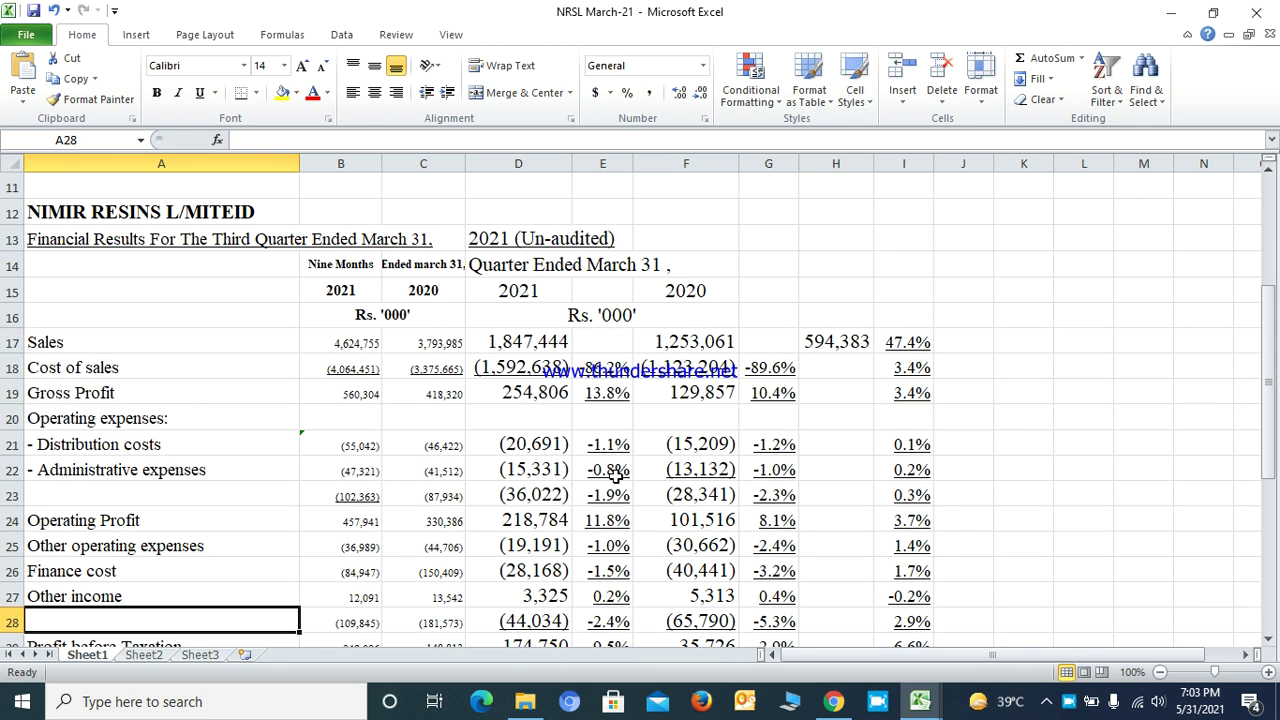
Examine the profit before taxation, taxation, net profit and earnings per share rows, ending at row 36
key("Down")
key("Down")
key("Down")
key("Down")
key("Down")
key("Down")
key("Down")
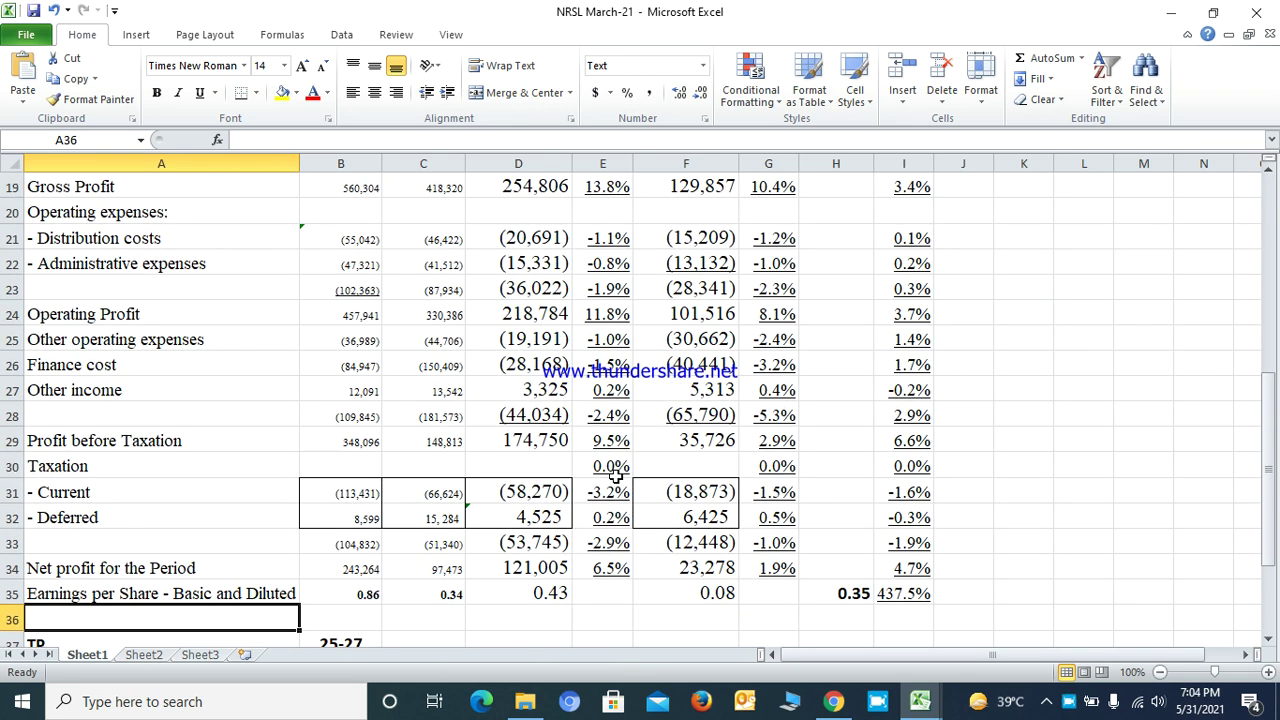
Read the TP, Trend and SL entries again, ending on the SL label in A40
key("Down")
key("Down")
key("Down")
key("Up")
key("Down")
key("Down")
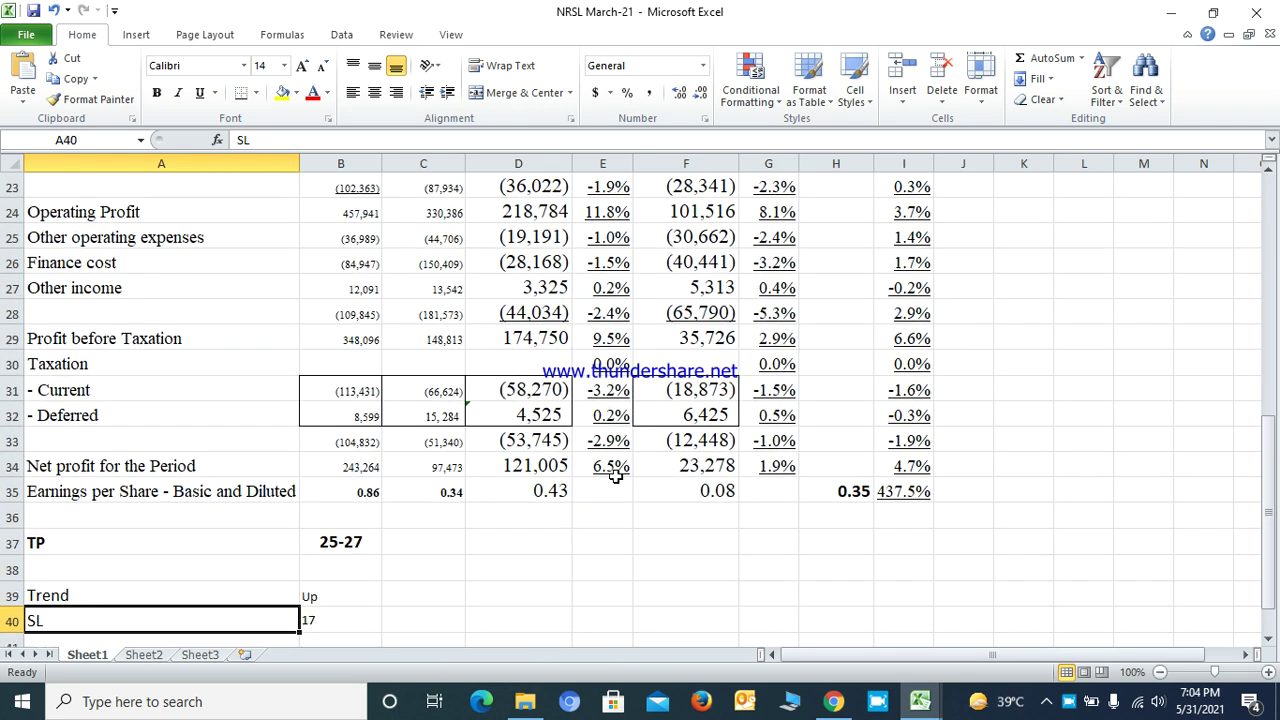
Examine the rows directly below the SL entry at the end of the sheet
key("Down")
key("Down")
key("Down")
key("Down")
key("Down")
Return to the balance sheet summary and examine equity, liabilities, assets and the ratios, ending on cell A4
key("Up")
key("Up")
key("Up")
key("Up")
key("Up")
key("Up")
key("Up")
key("Up")
key("Up")
key("Up")
key("Up")
key("Up")
key("Up")
key("Up")
key("Up")
key("Up")
key("Up")
key("Up")
key("Up")
key("Up")
key("Up")
key("Up")
key("Up")
key("Up")
key("Up")
key("Up")
key("Up")
key("Up")
key("Up")
key("Up")
key("Up")
key("Up")
key("Up")
key("Up")
key("Up")
key("Up")
key("Up")
key("Up")
key("Up")
key("Up")
key("Down")
key("Down")
key("Down")
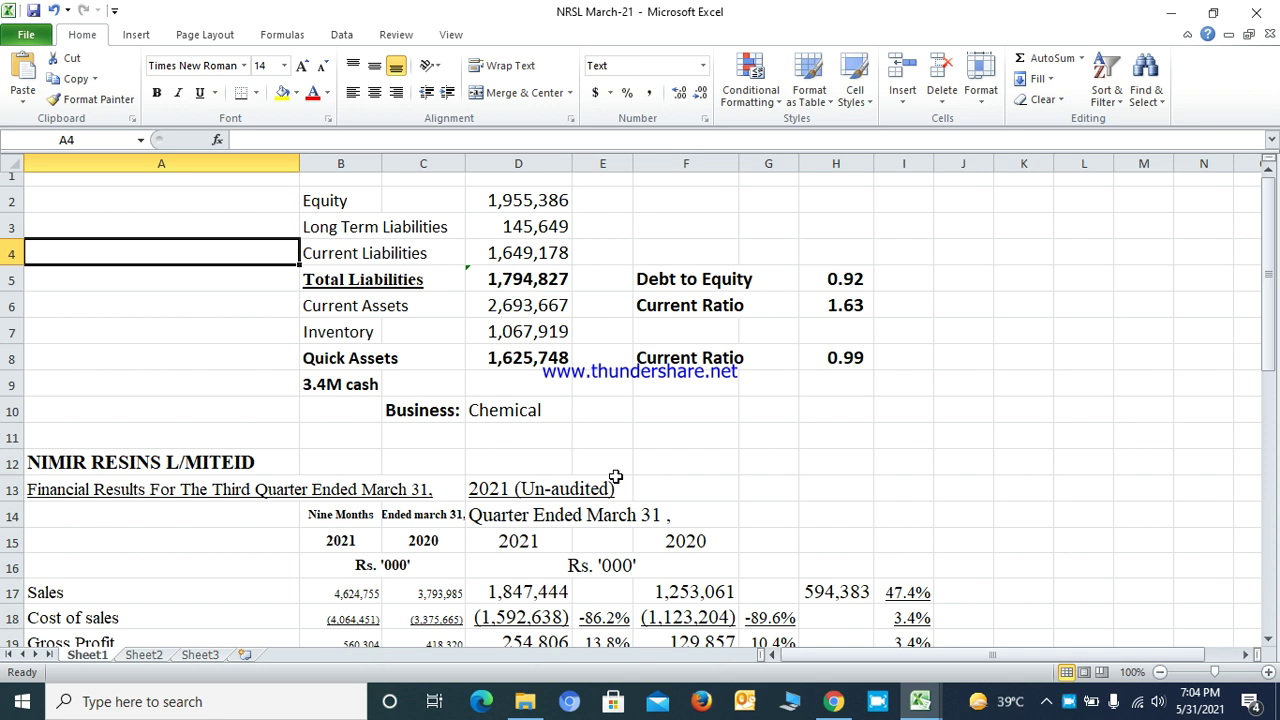
Review the third-quarter income statement from Sales through Earnings per Share, ending on cell A36
key("Down")
key("Down")
key("Down")
key("Down")
key("Down")
key("Down")
key("Down")
key("Down")
key("Down")
key("Down")
key("Down")
key("Down")
key("Down")
key("Down")
key("Down")
key("Down")
key("Down")
key("Down")
key("Down")
key("Down")
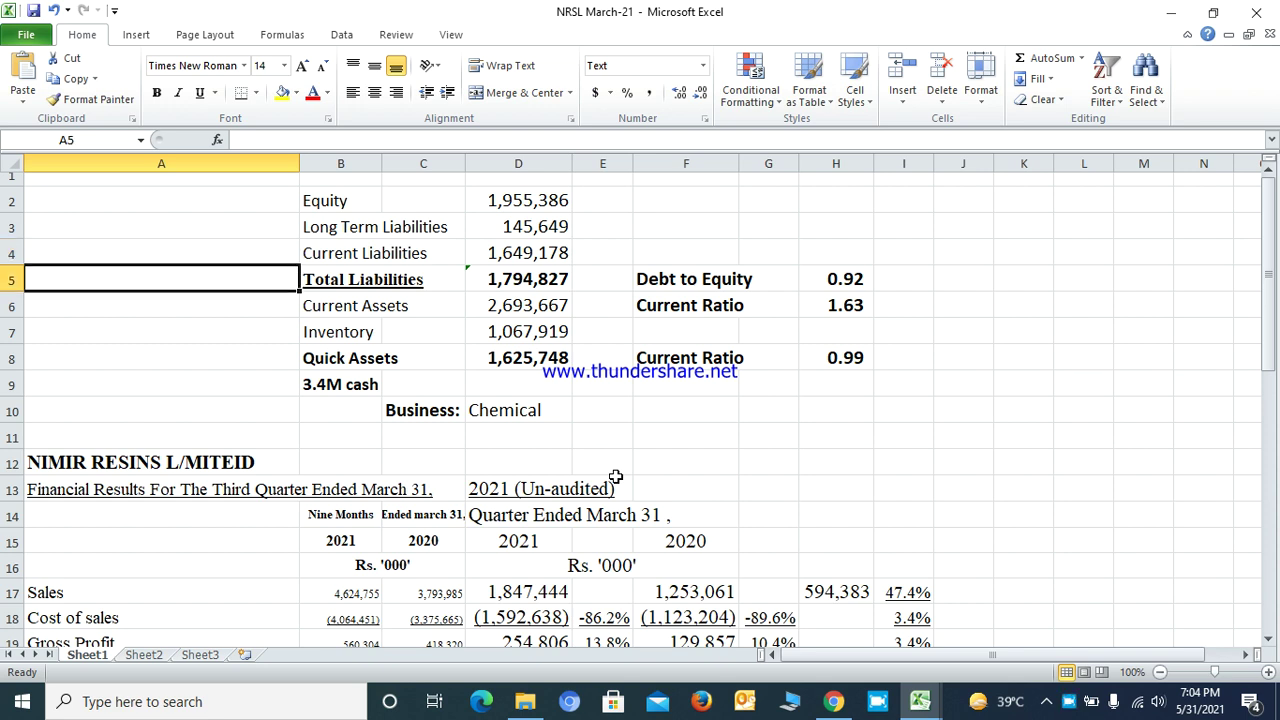
key("Down")
key("Down")
key("Down")
key("Down")
key("Down")
key("Down")
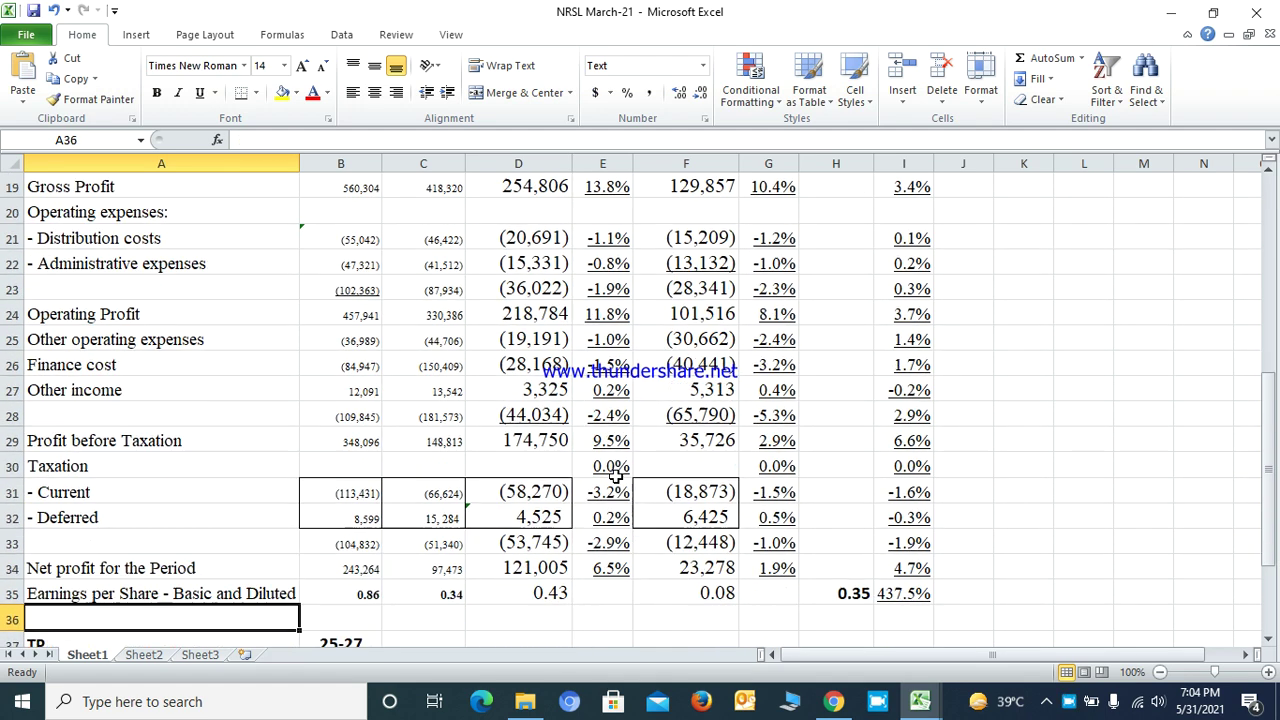
Go back up through the profit, taxation and operating expense rows to the Gross Profit label in A19
key("Up")
key("Up")
key("Up")
key("Up")
key("Up")
key("Up")
key("Up")
key("Up")
key("Up")
key("Up")
key("Up")
key("Up")
key("Up")
key("Up")
key("Up")
key("Up")
key("Up")
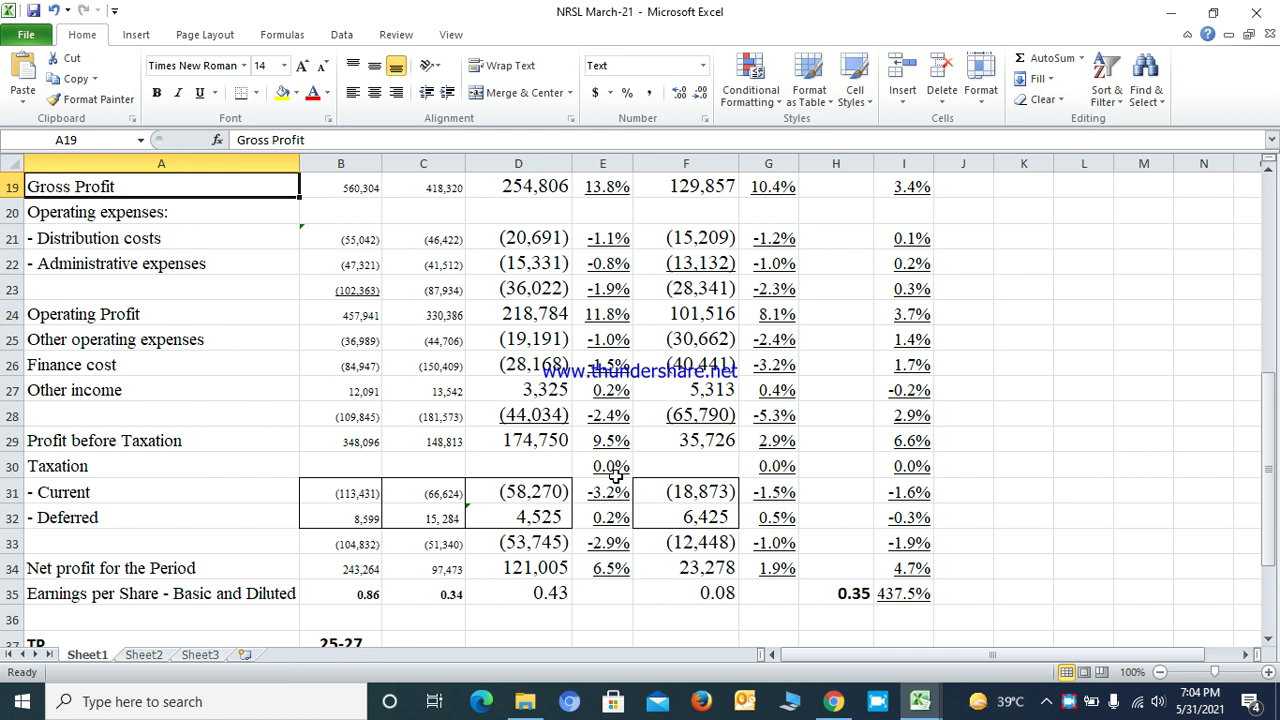
left_click(1066, 703)
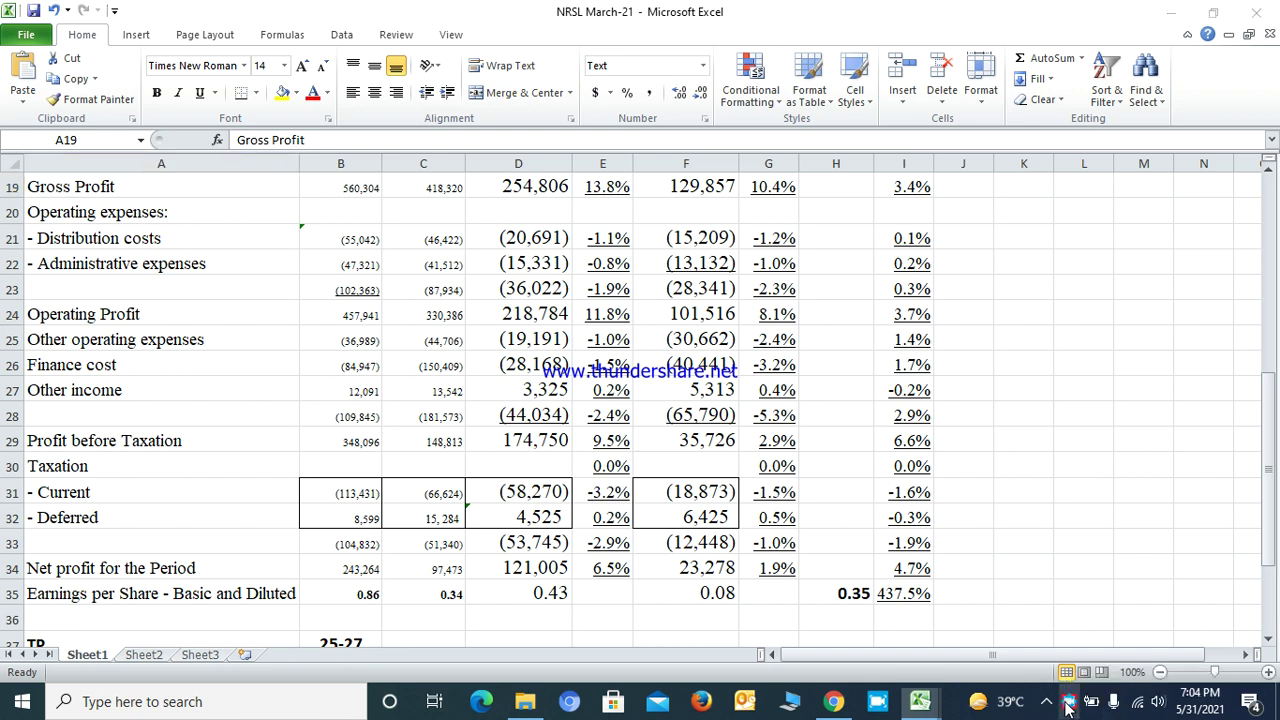